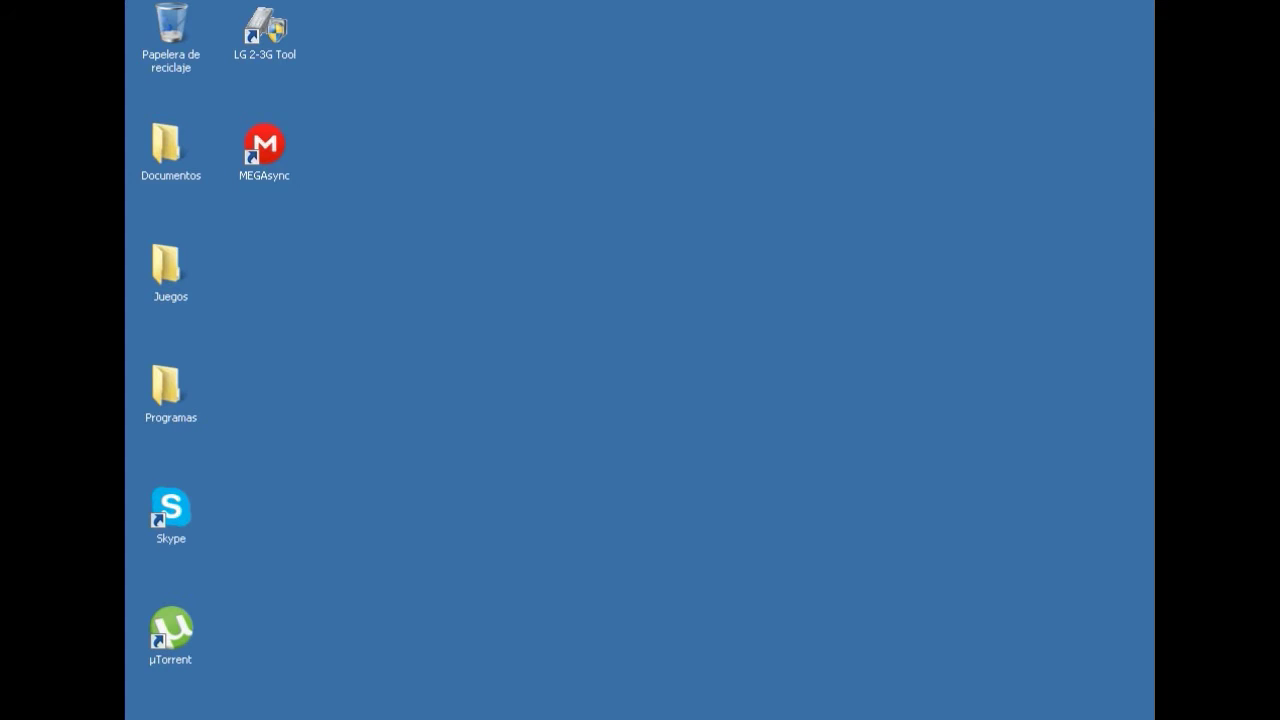
Bring the Notepad notes with the MEGA download link and decryption key to the front.
{"action": "key", "text": "alt+Tab"}
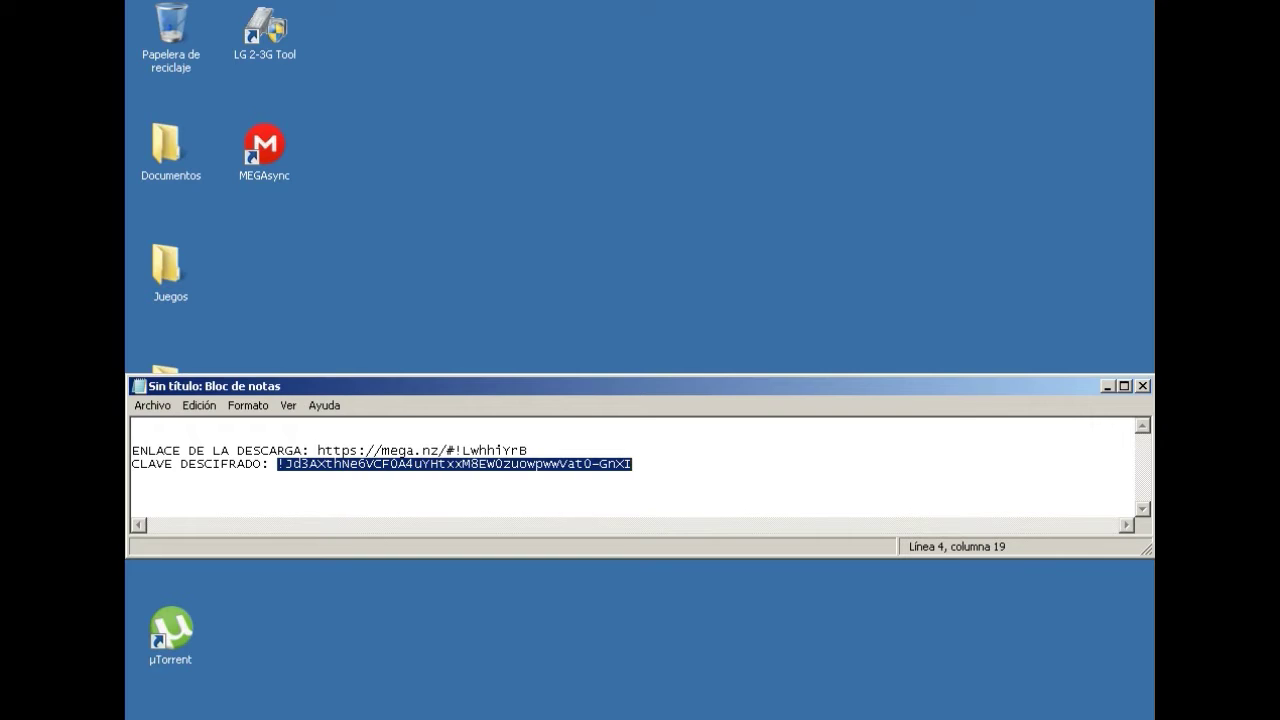
Copy the MEGA download link from the notes and load it in a new Chrome tab.
{"action": "left_click_drag", "start_coordinate": [318, 451], "coordinate": [528, 451]}
{"action": "key", "text": "ctrl+c"}
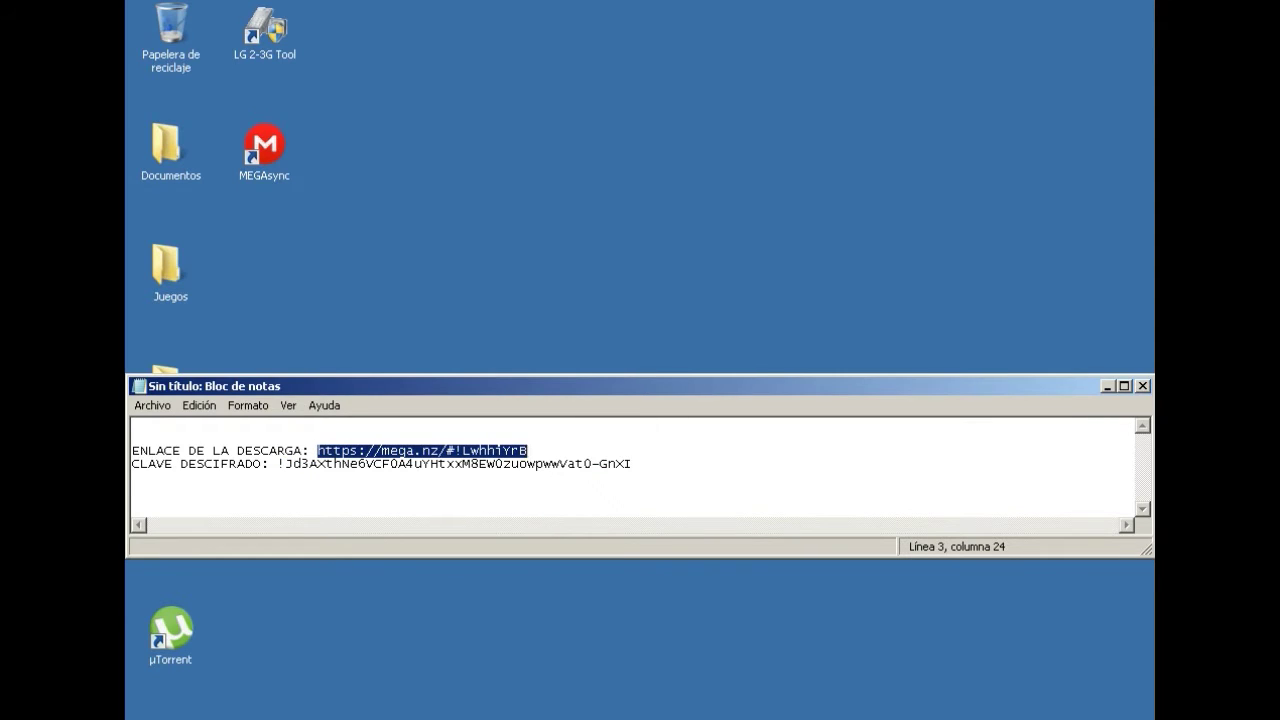
{"action": "key", "text": "alt+Tab"}
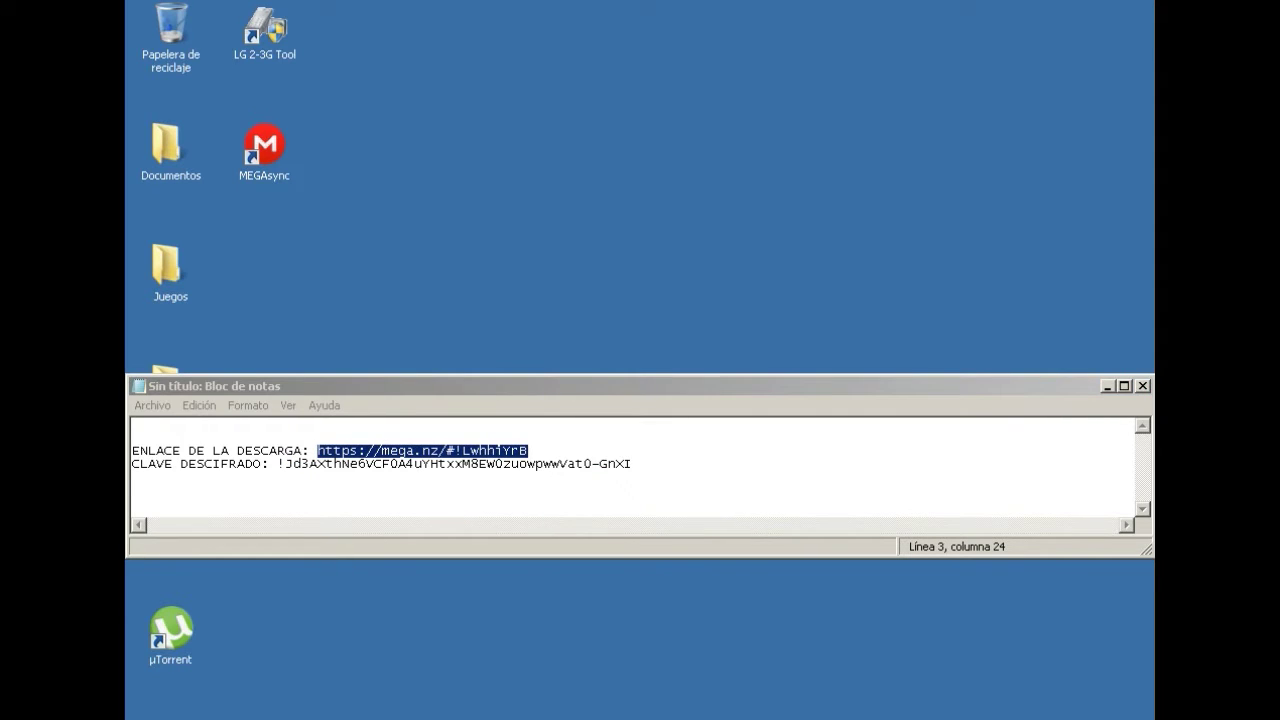
{"action": "key", "text": "ctrl+v"}
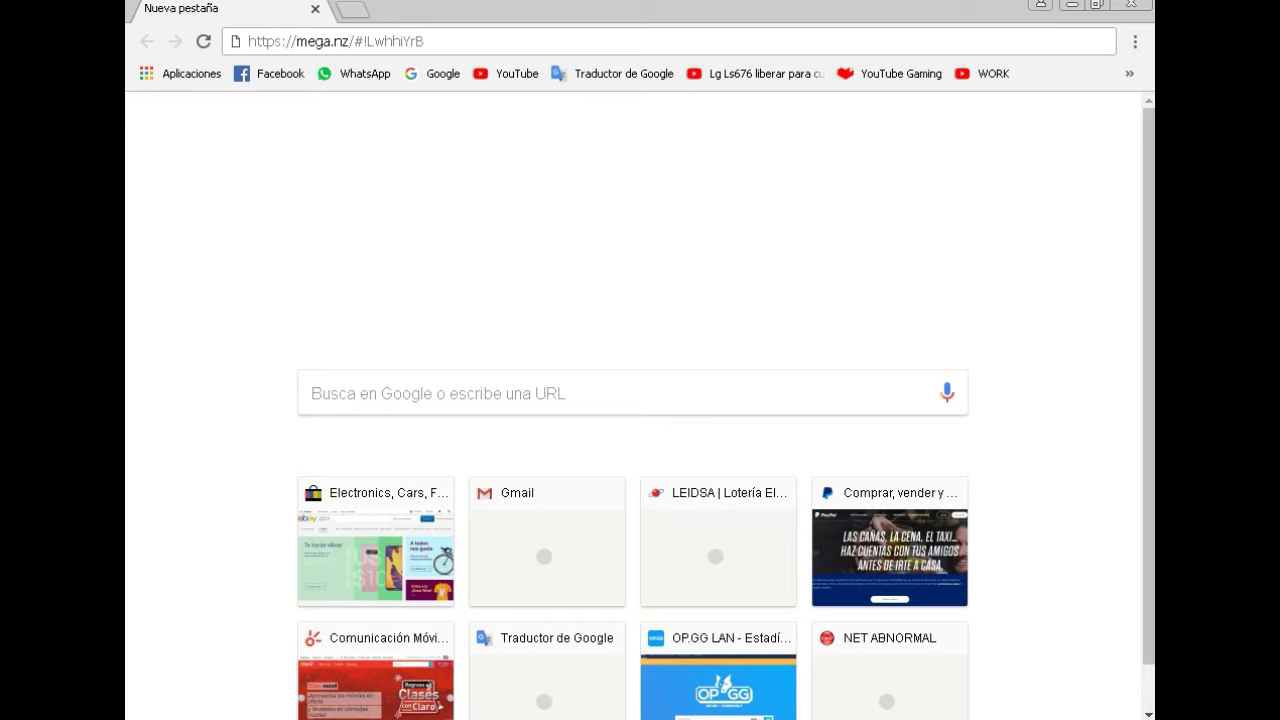
{"action": "key", "text": "Return"}
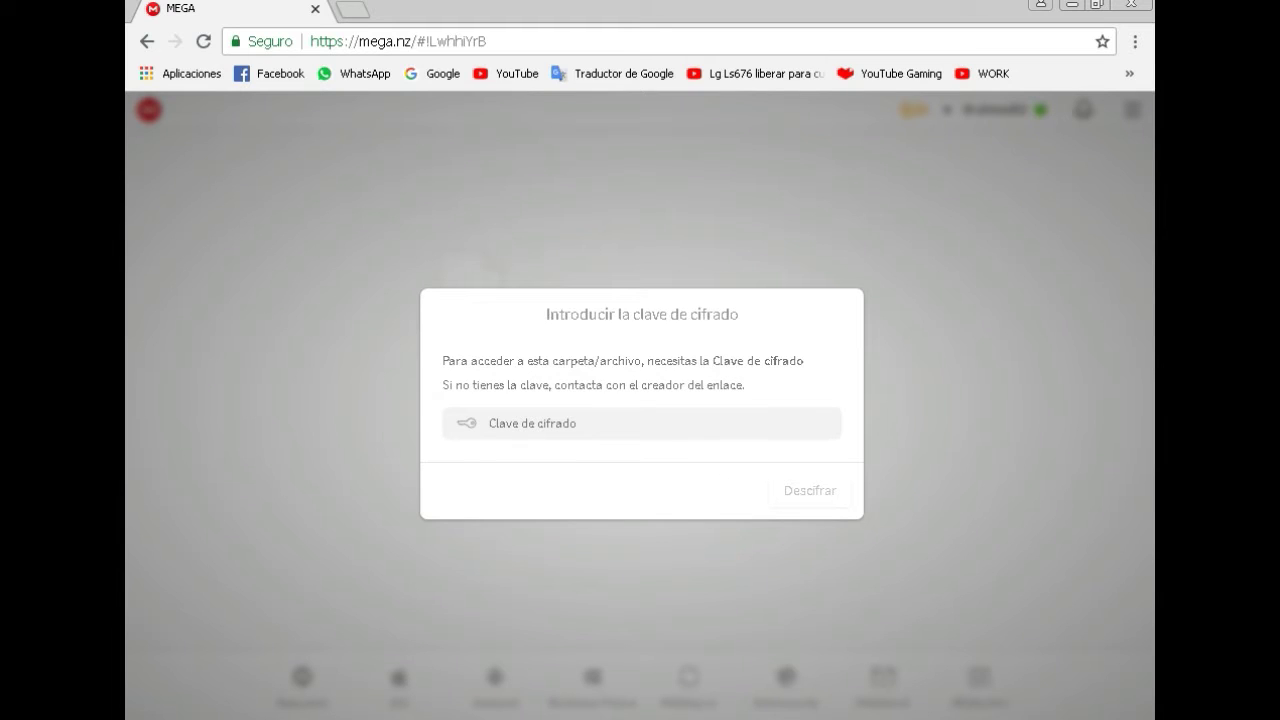
Paste the decryption key from the notes into MEGA's key field and decrypt the link.
{"action": "key", "text": "alt+Tab"}
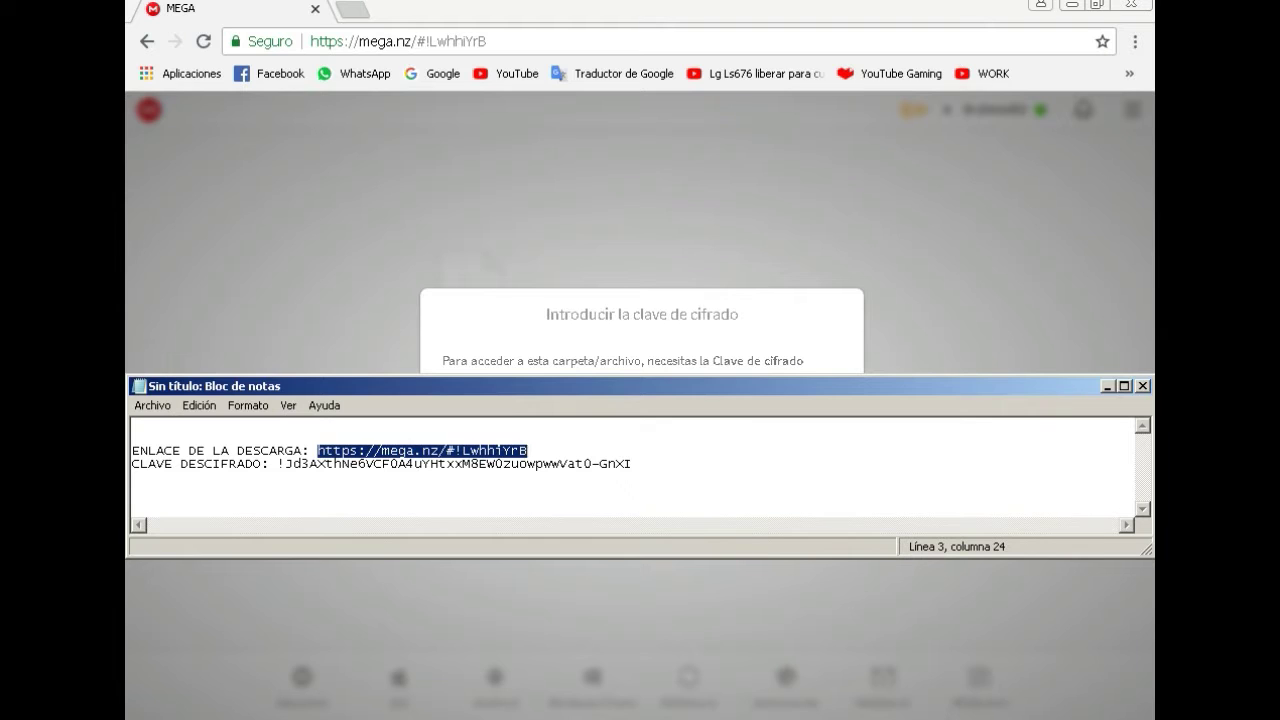
{"action": "left_click_drag", "start_coordinate": [632, 464], "coordinate": [278, 464]}
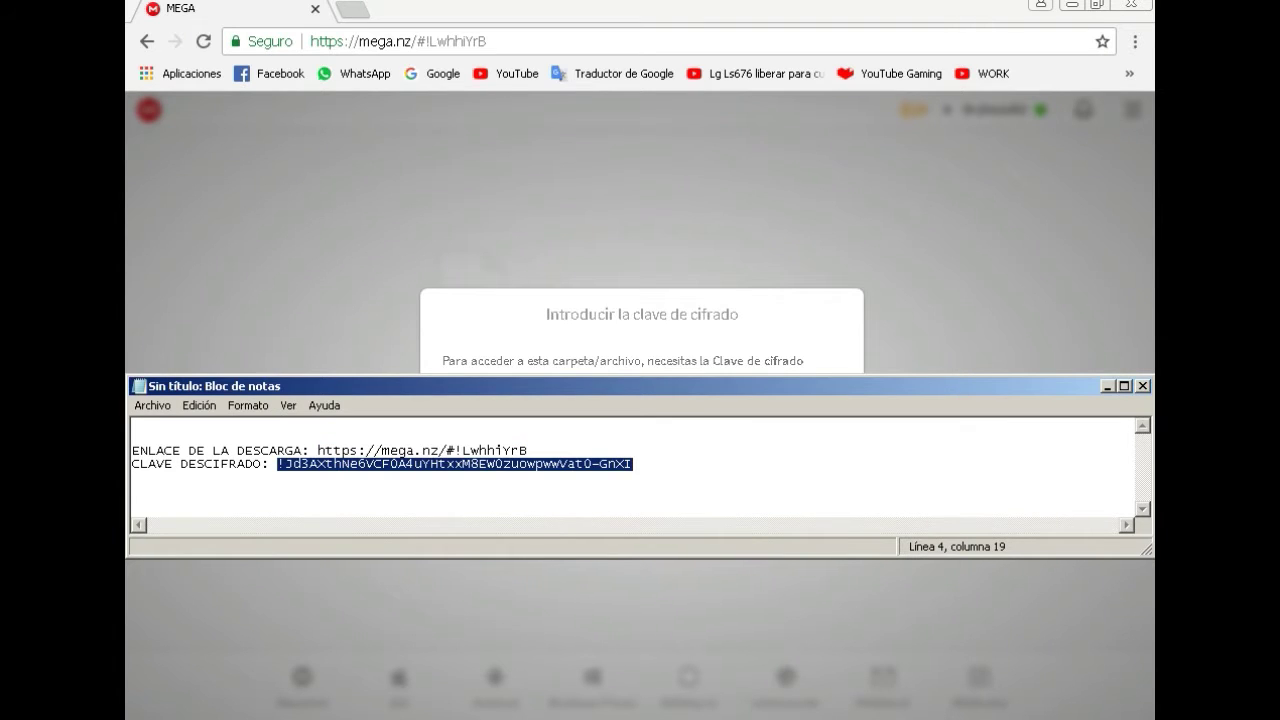
{"action": "key", "text": "alt+Tab"}
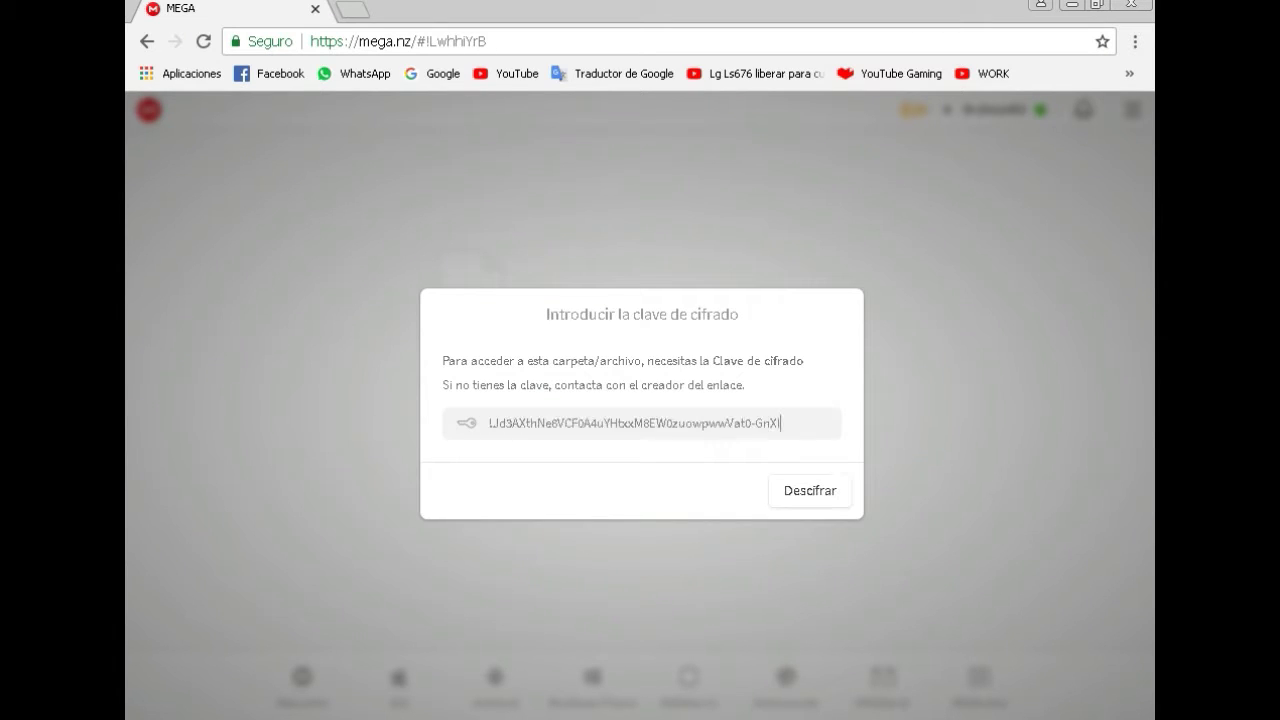
{"action": "key", "text": "ctrl+z"}
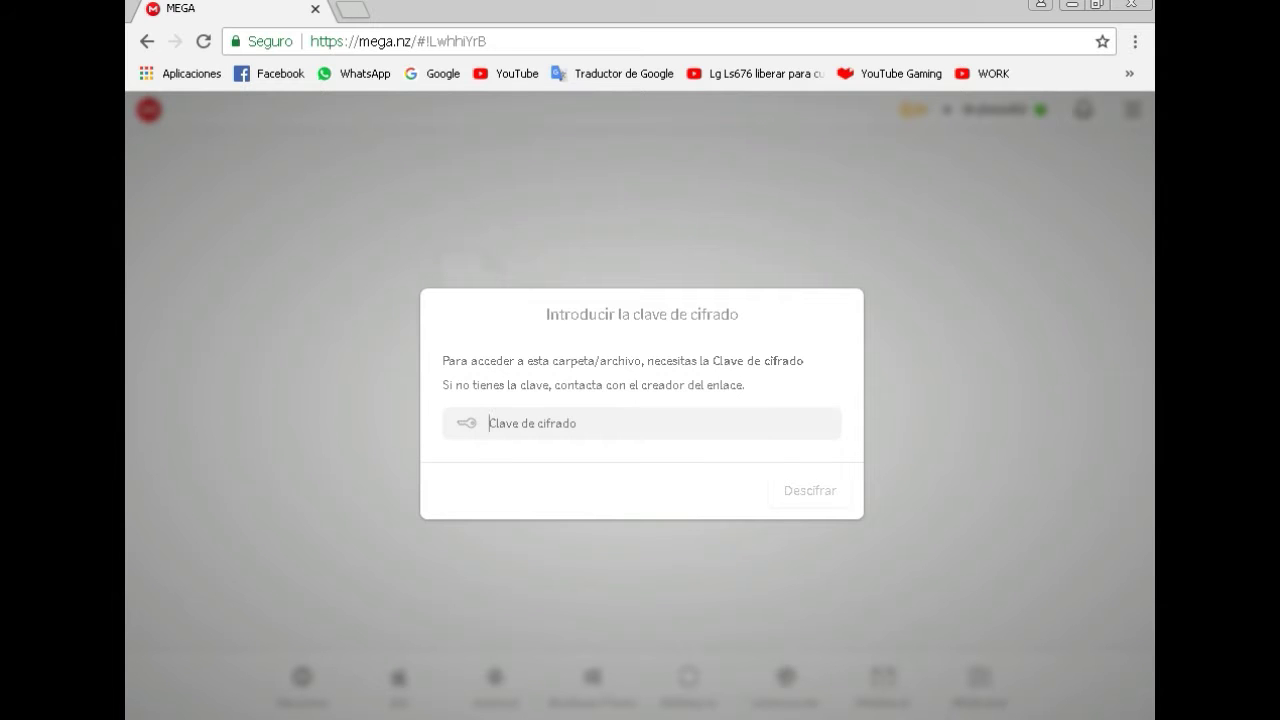
{"action": "right_click", "coordinate": [515, 425]}
{"action": "left_click", "coordinate": [545, 531]}
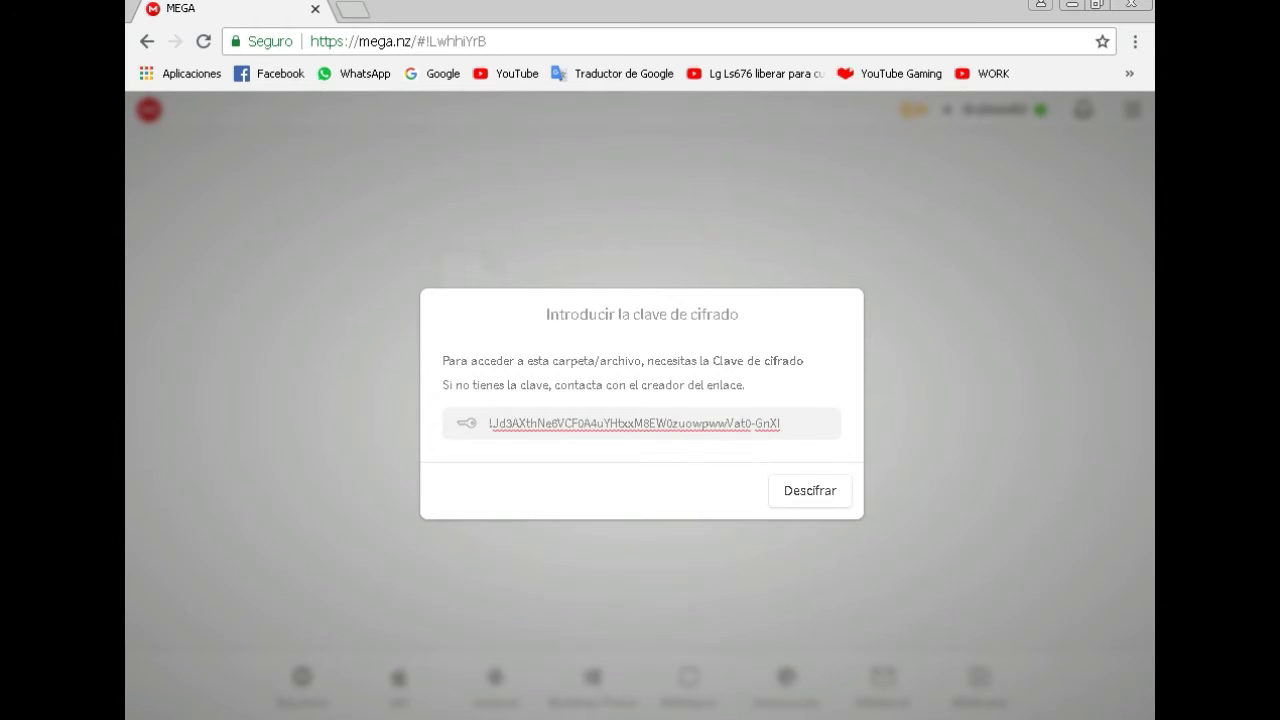
{"action": "key", "text": "Return"}
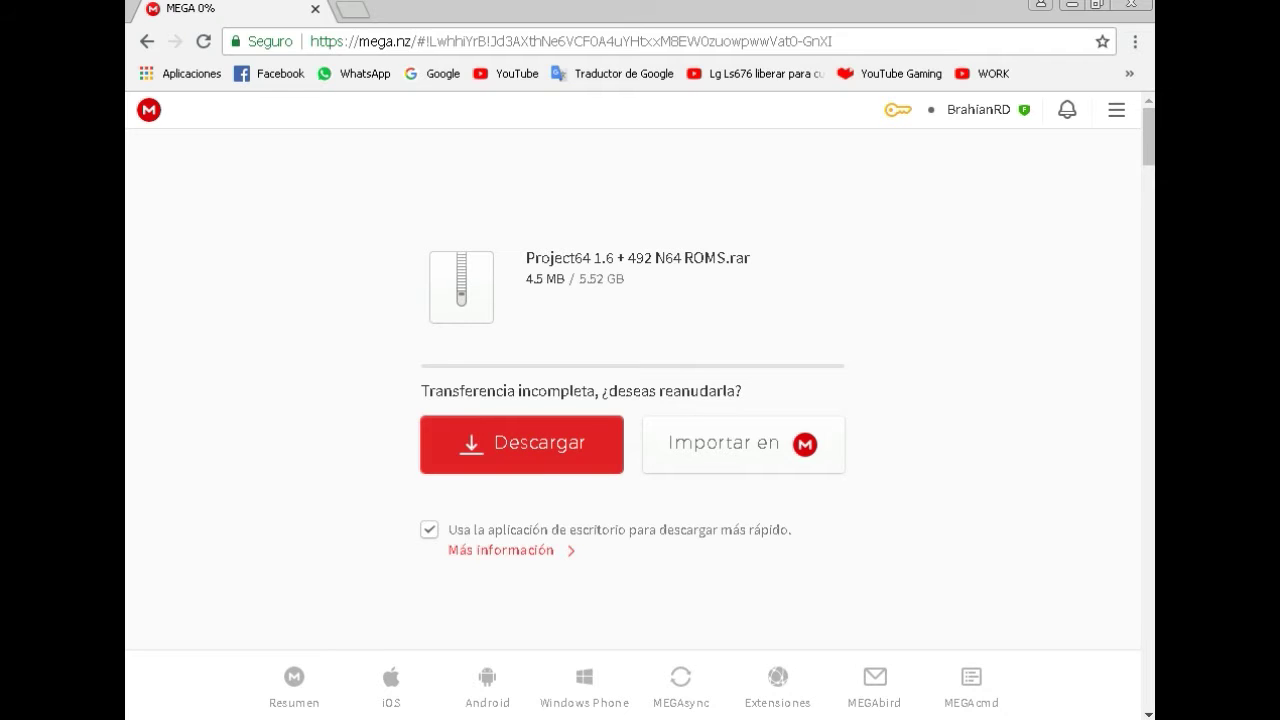
Highlight the file name and the incomplete-transfer notice on the MEGA page.
{"action": "left_click_drag", "start_coordinate": [526, 250], "coordinate": [742, 391]}
{"action": "left_click_drag", "start_coordinate": [421, 391], "coordinate": [742, 391]}
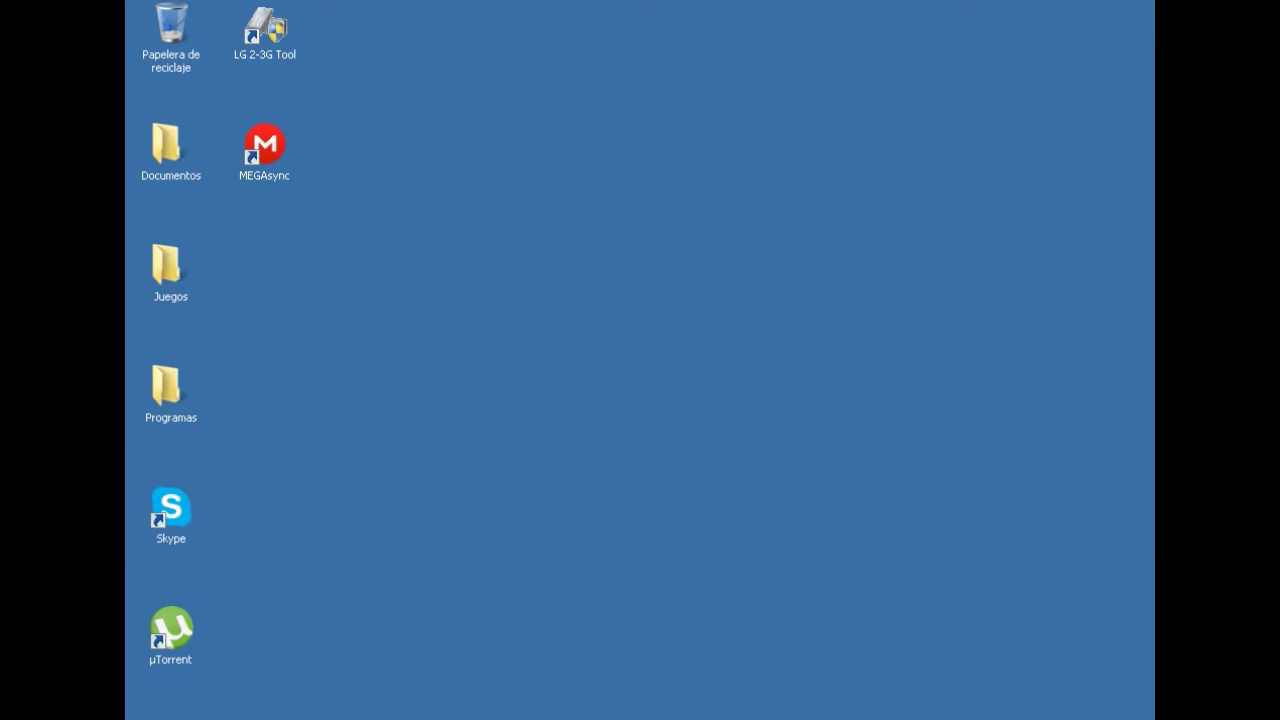
Open Juegos, then the Project64 1.6 + 492 N64 ROMS folder.
{"action": "double_click", "coordinate": [166, 265]}
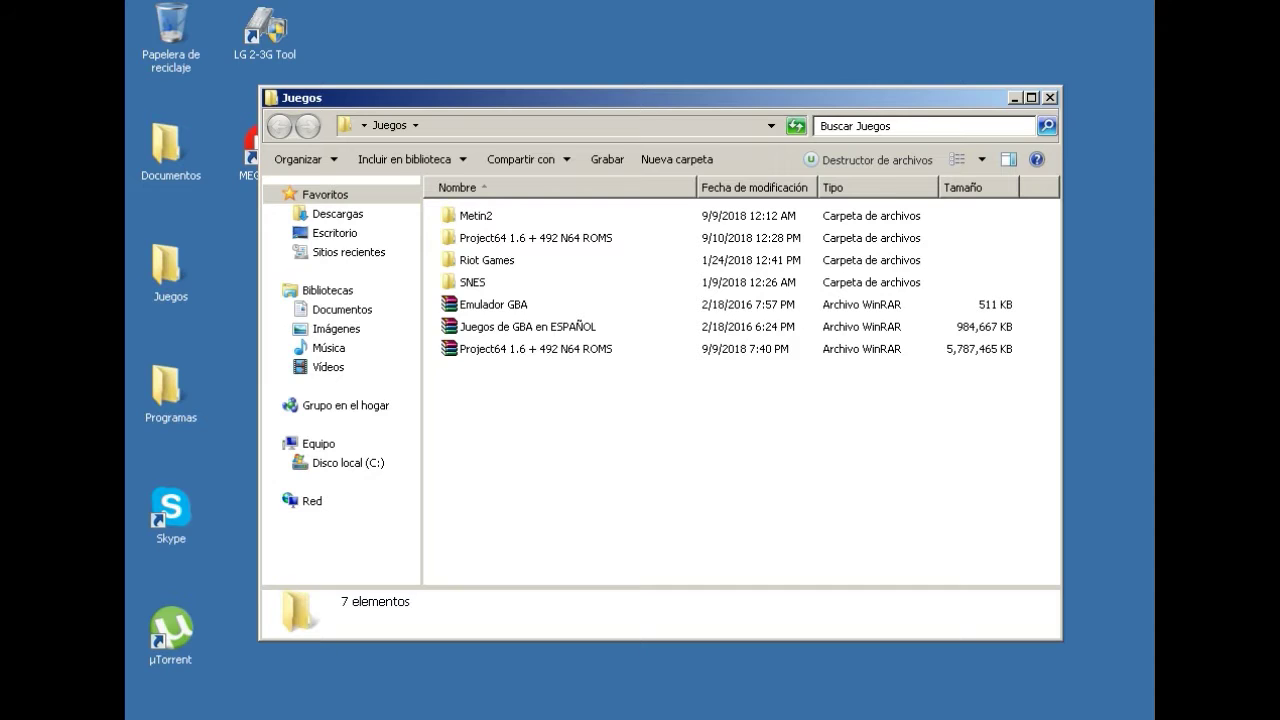
{"action": "left_click", "coordinate": [535, 348]}
{"action": "left_click", "coordinate": [700, 460]}
{"action": "left_click", "coordinate": [535, 238]}
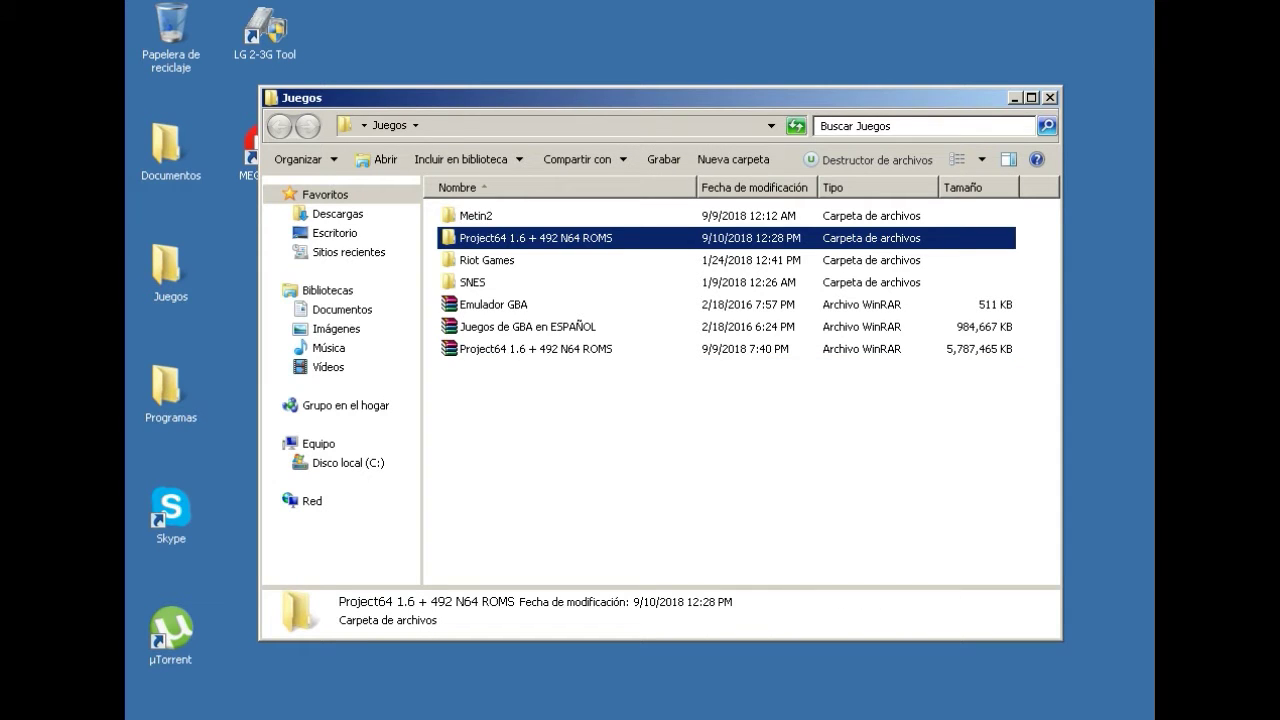
{"action": "key", "text": "Return"}
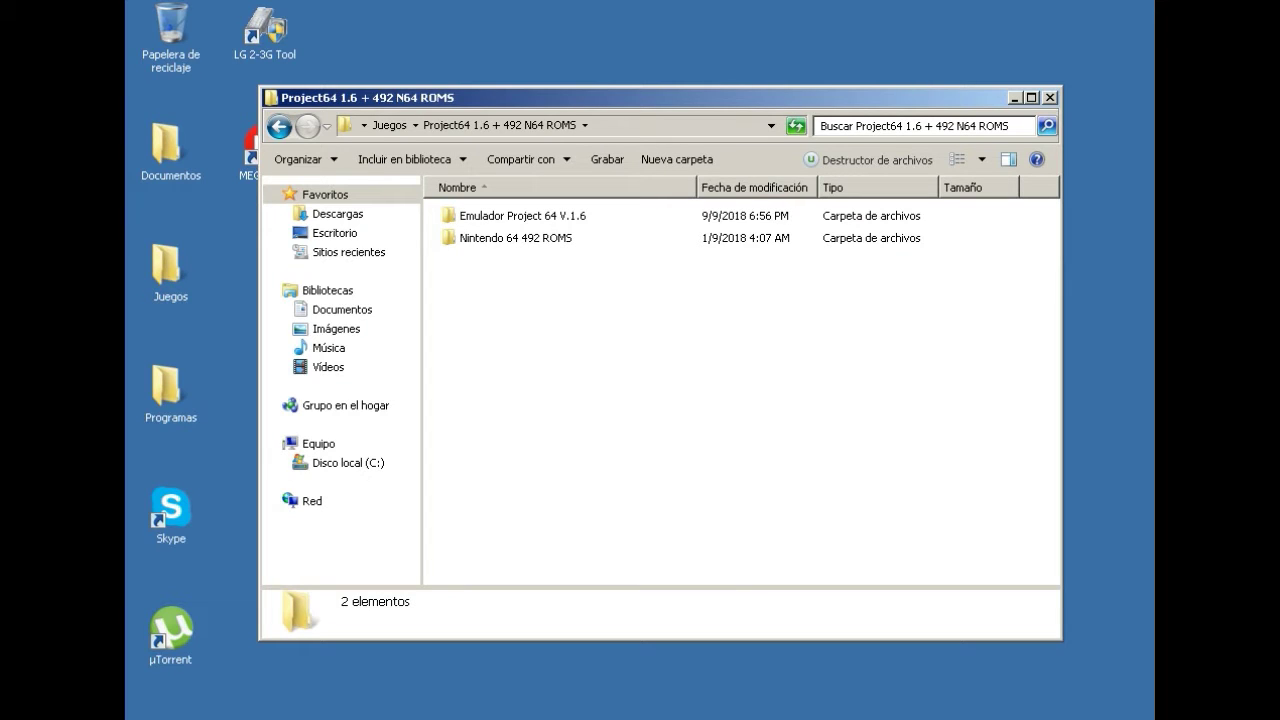
Open Emulador Project 64 V.1.6 and run the Project 64 1.6 installer.
{"action": "left_click", "coordinate": [522, 215]}
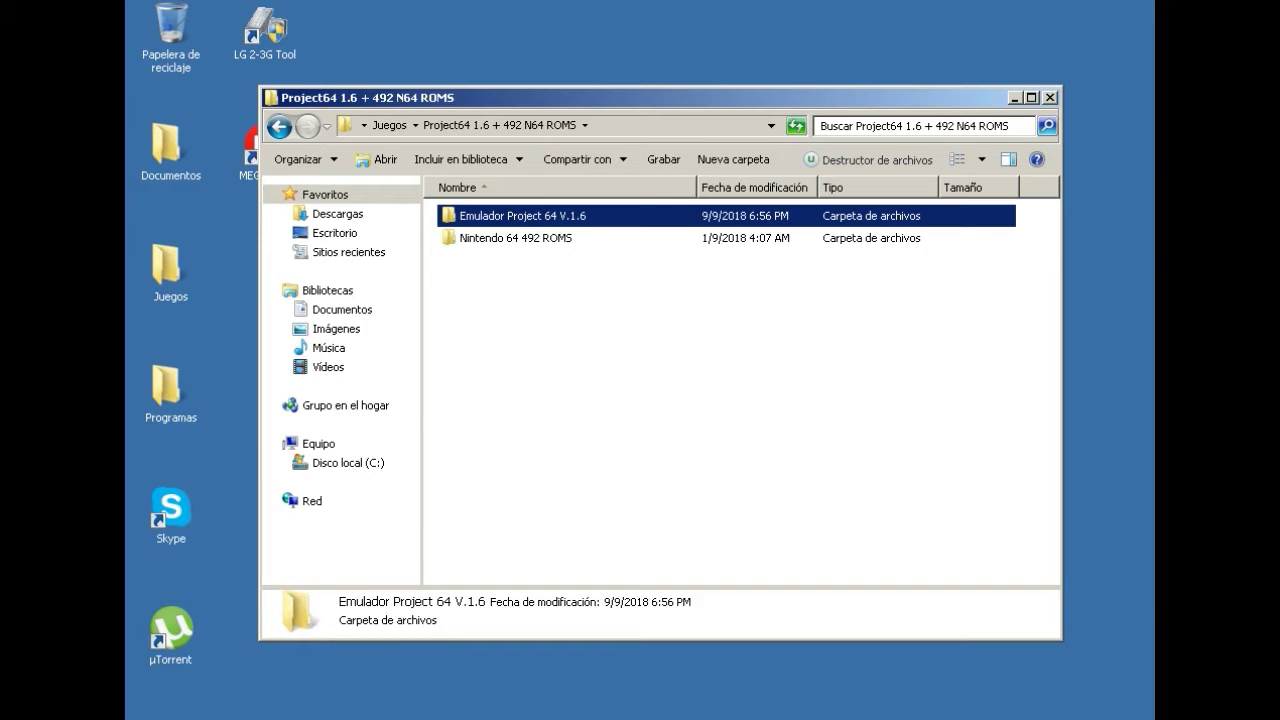
{"action": "key", "text": "Return"}
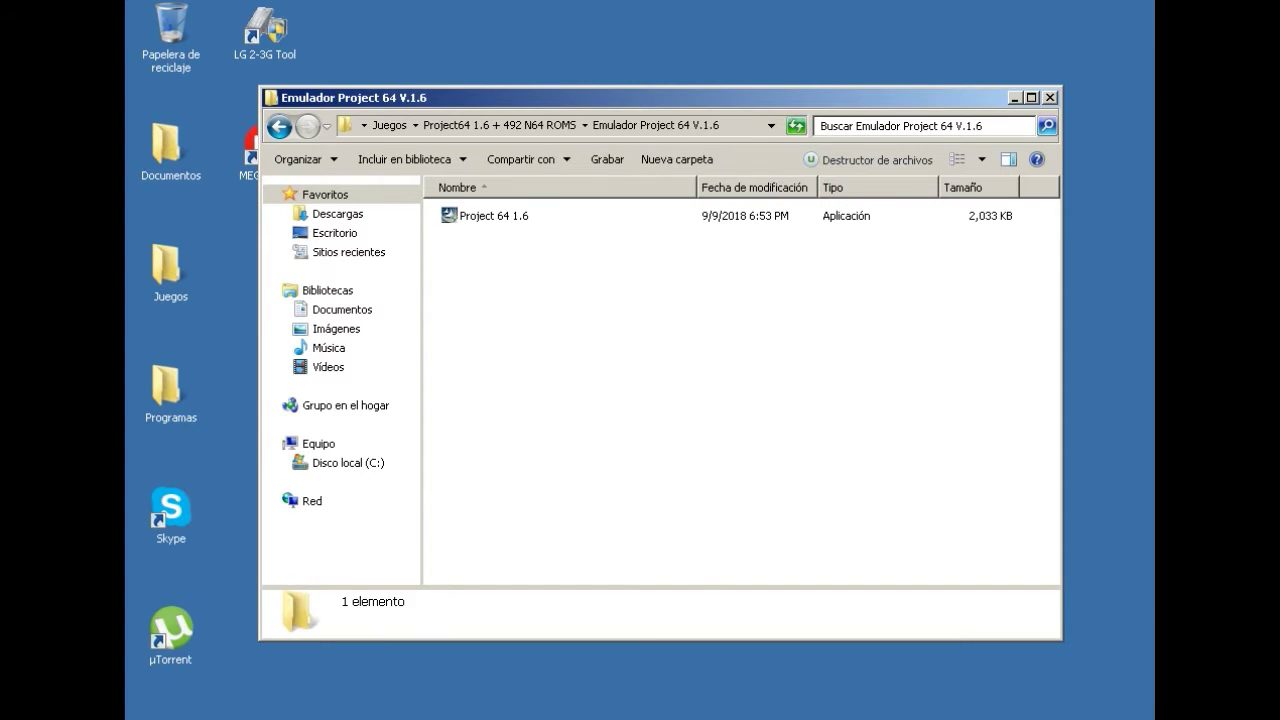
{"action": "left_click", "coordinate": [494, 215]}
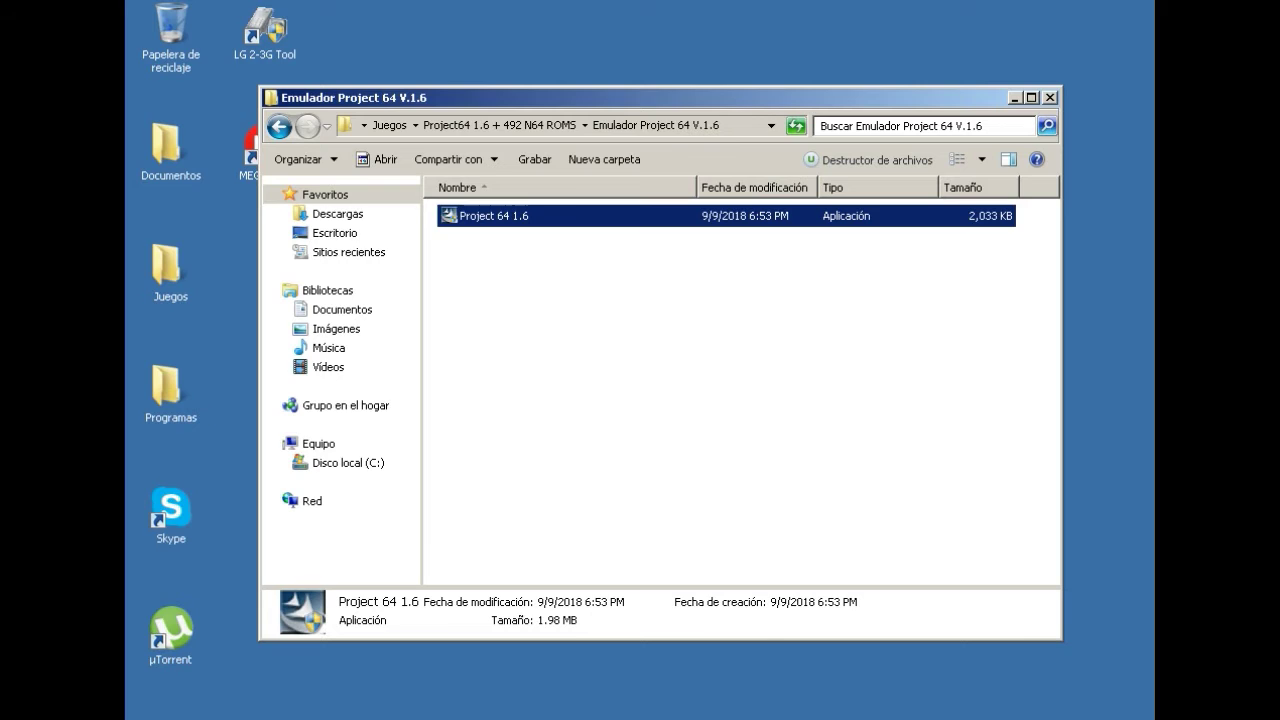
{"action": "key", "text": "Return"}
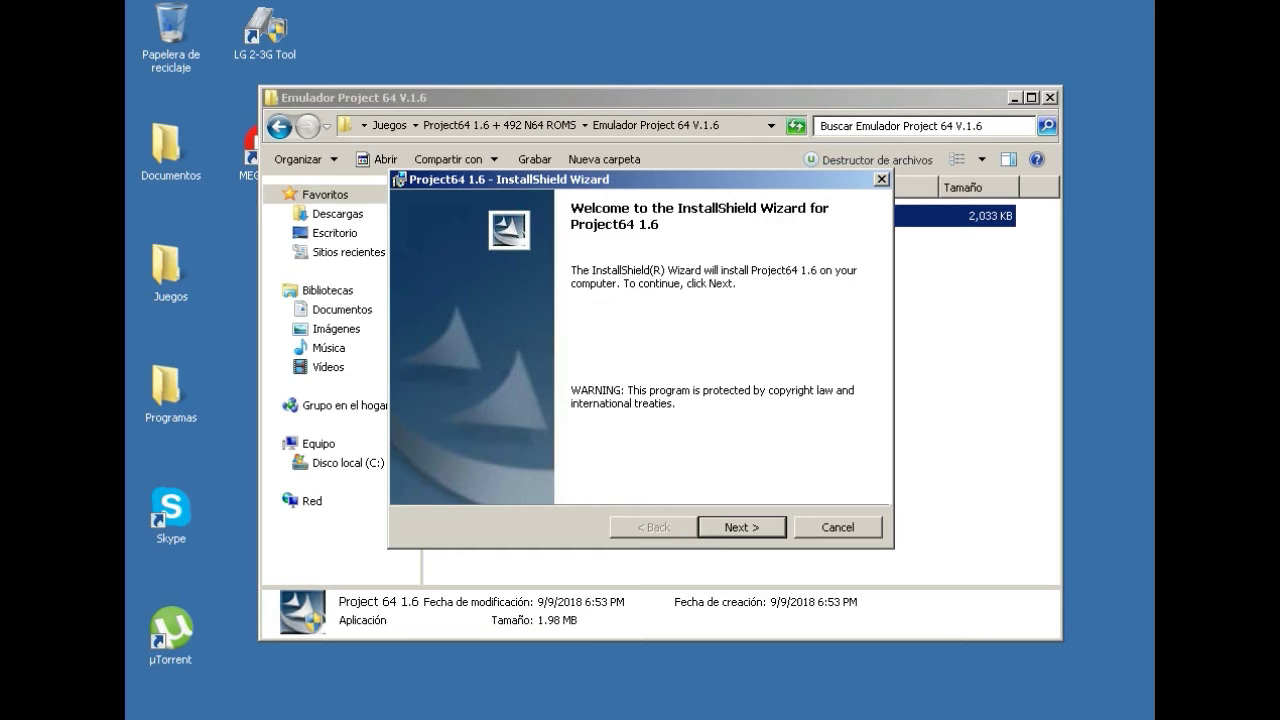
Accept the default installer pages and tick Launch Project64 1.6 on completion.
{"action": "key", "text": "Return"}
{"action": "key", "text": "Return"}
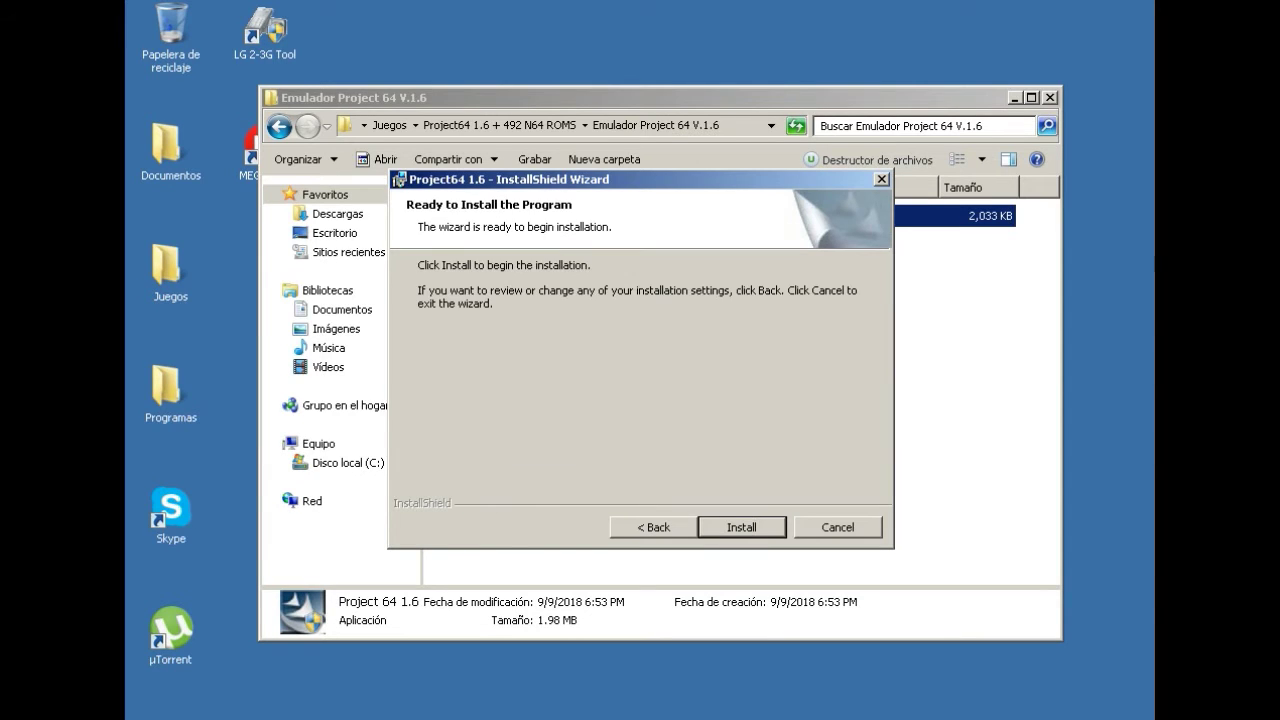
{"action": "key", "text": "Return"}
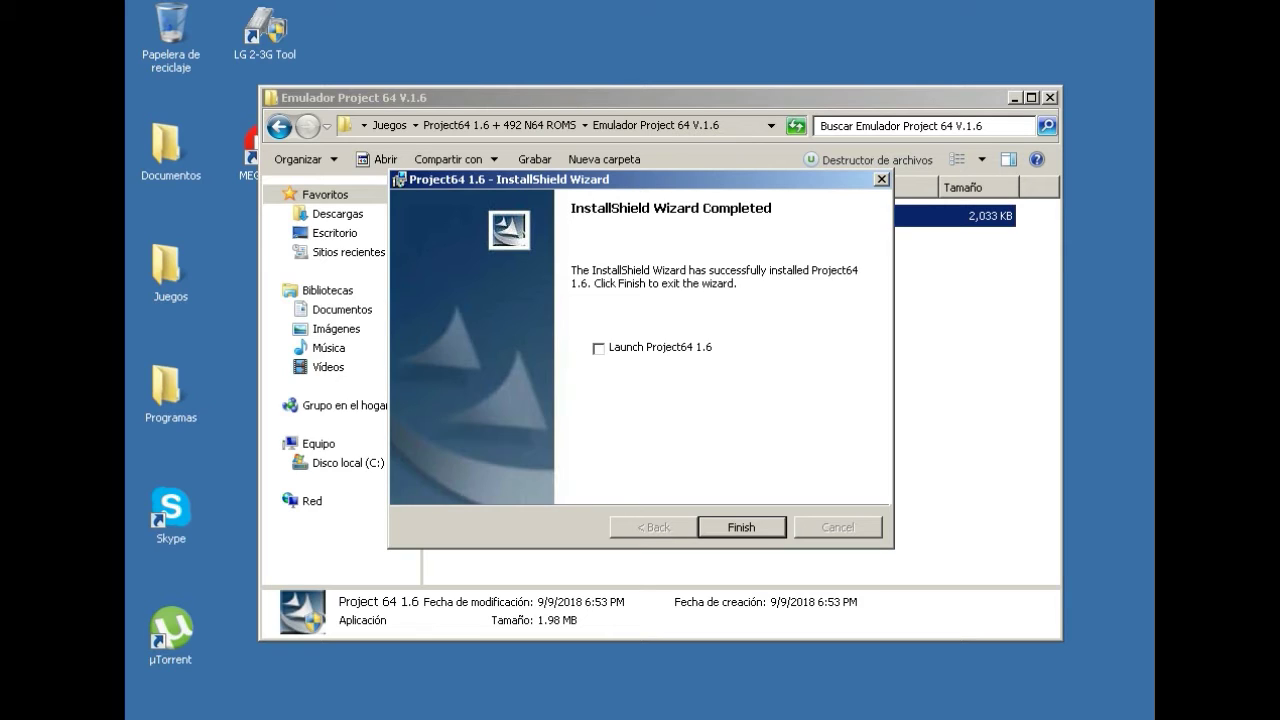
{"action": "left_click", "coordinate": [598, 348]}
Finish the wizard and pick Español as Project64's interface language.
{"action": "key", "text": "Return"}
{"action": "left_click", "coordinate": [790, 412]}
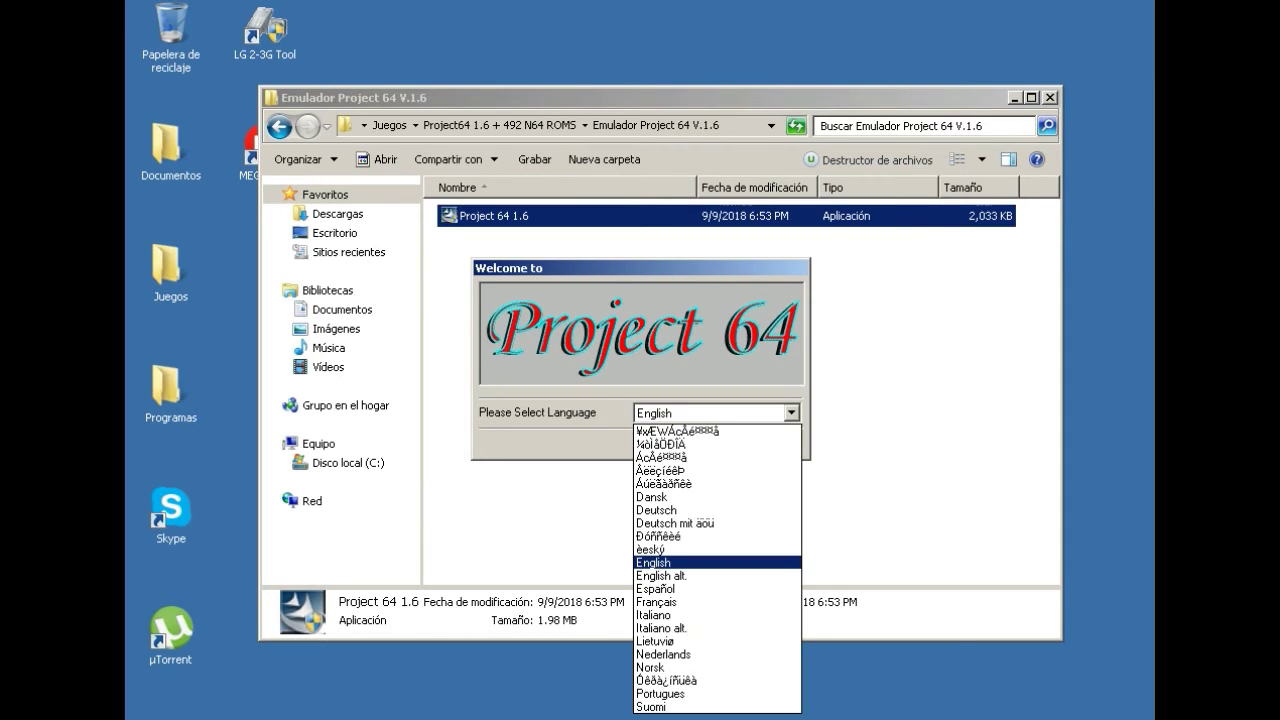
{"action": "left_click", "coordinate": [790, 412]}
{"action": "left_click", "coordinate": [790, 412]}
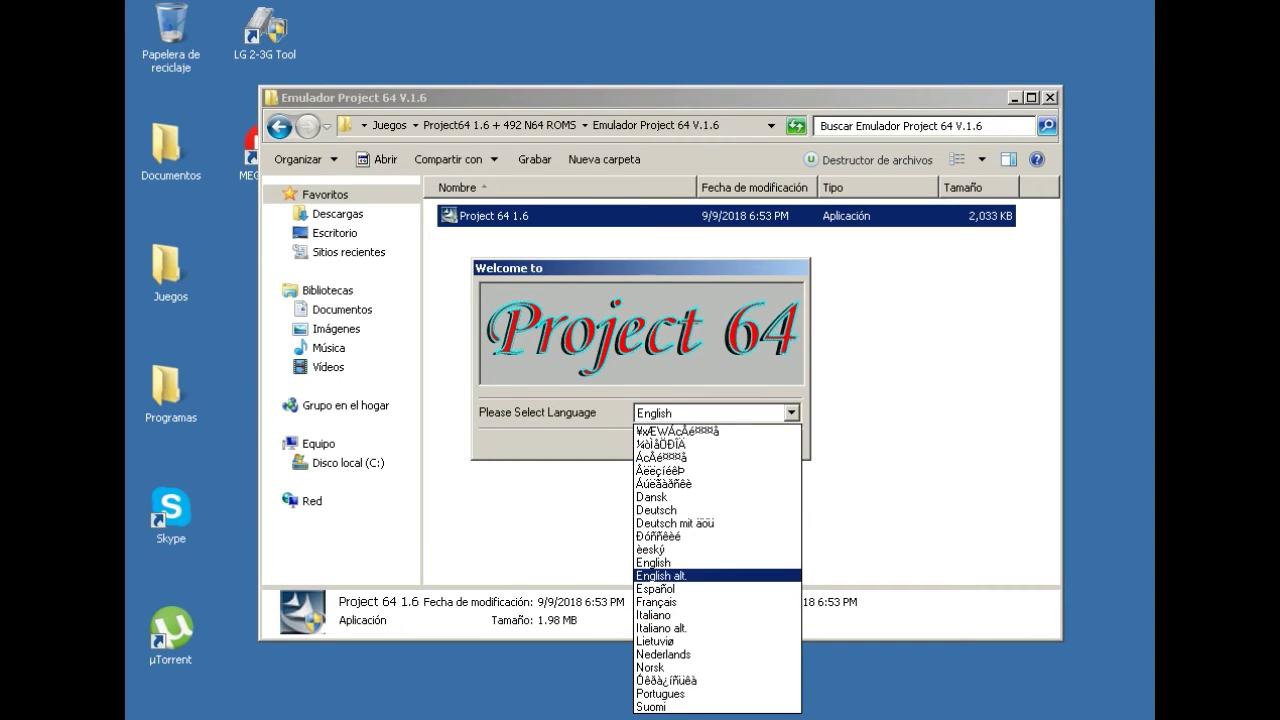
{"action": "key", "text": "Up"}
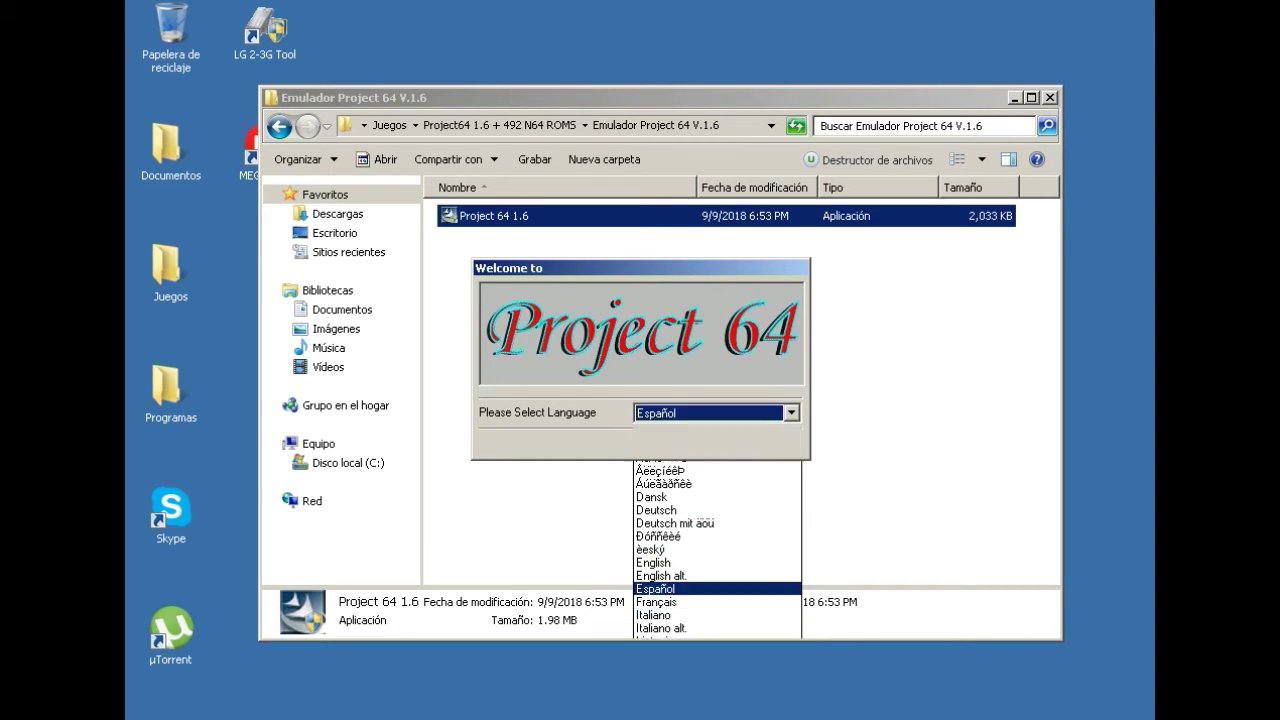
{"action": "key", "text": "Return"}
{"action": "key", "text": "Return"}
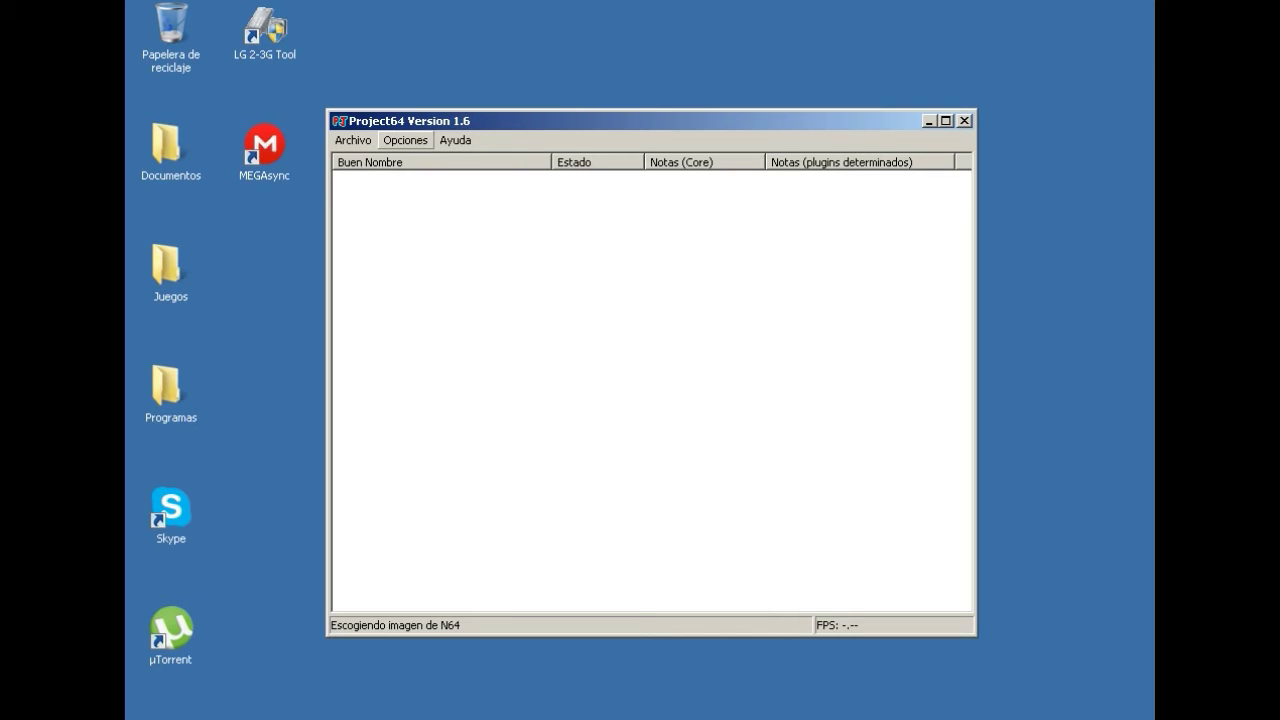
Open Player 1's controller input configuration, leaving the analog Left key unchanged.
{"action": "left_click", "coordinate": [406, 140]}
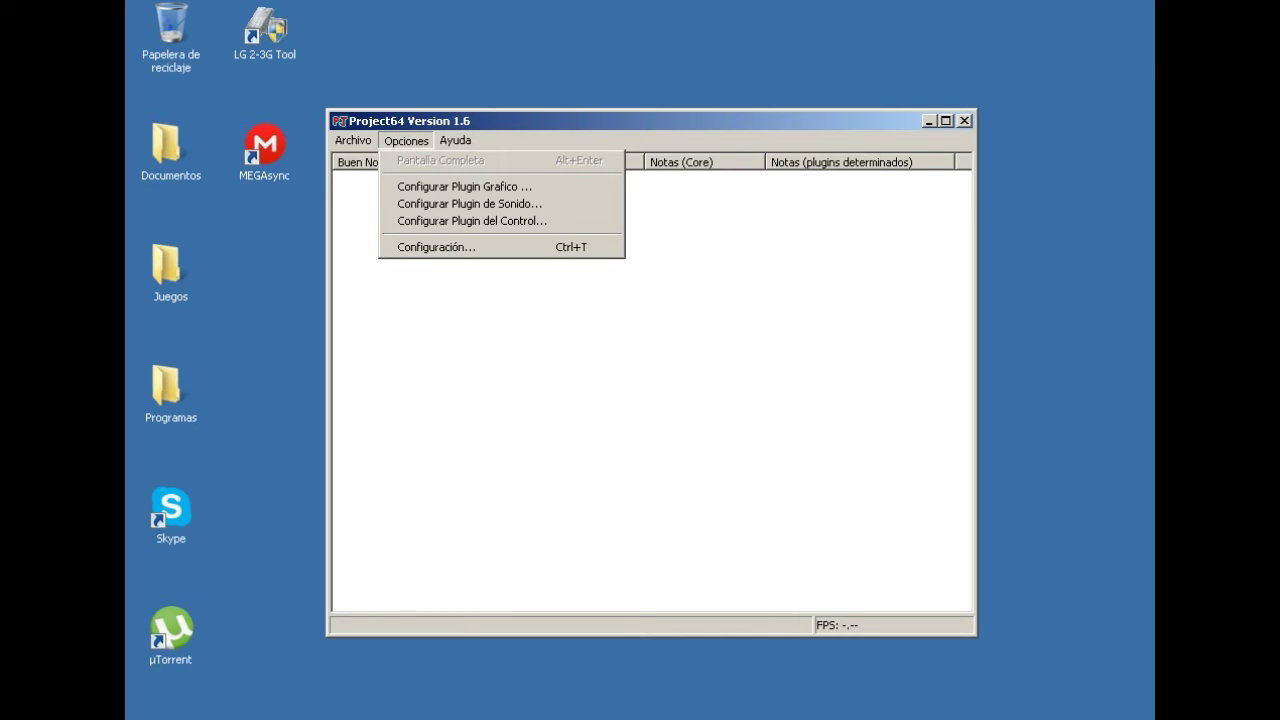
{"action": "key", "text": "Down"}
{"action": "key", "text": "Down"}
{"action": "key", "text": "Down"}
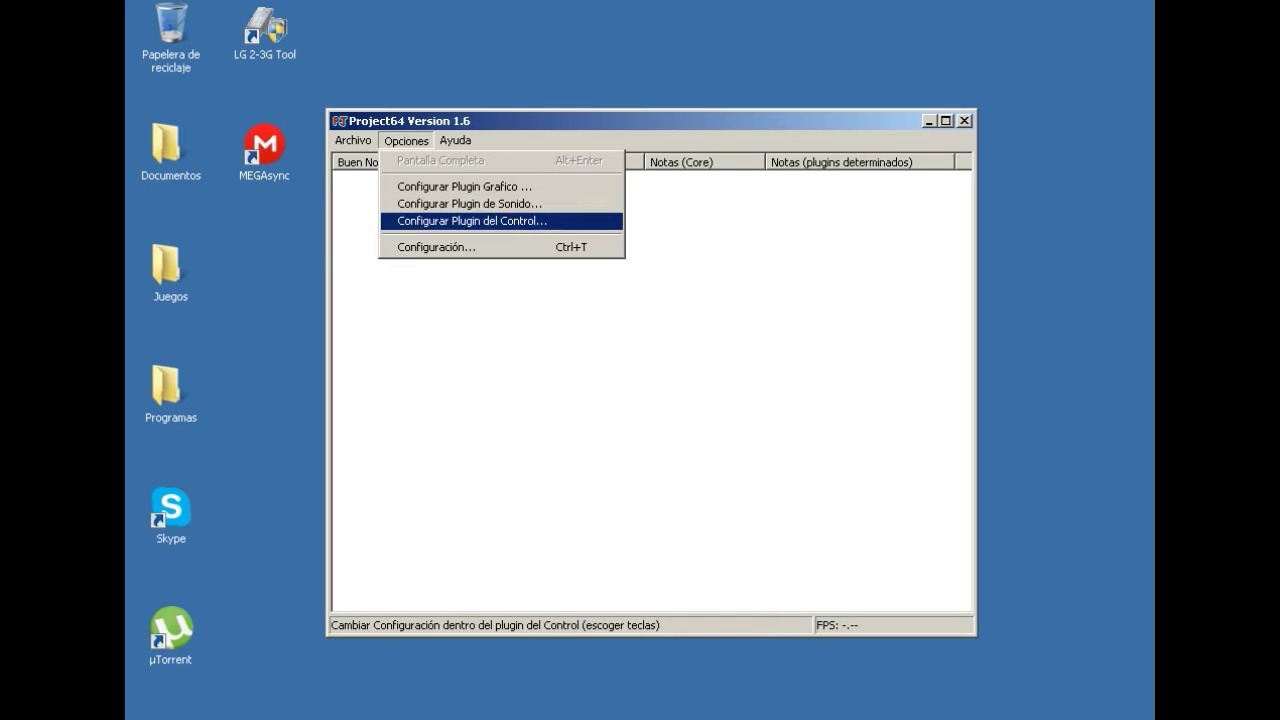
{"action": "key", "text": "Return"}
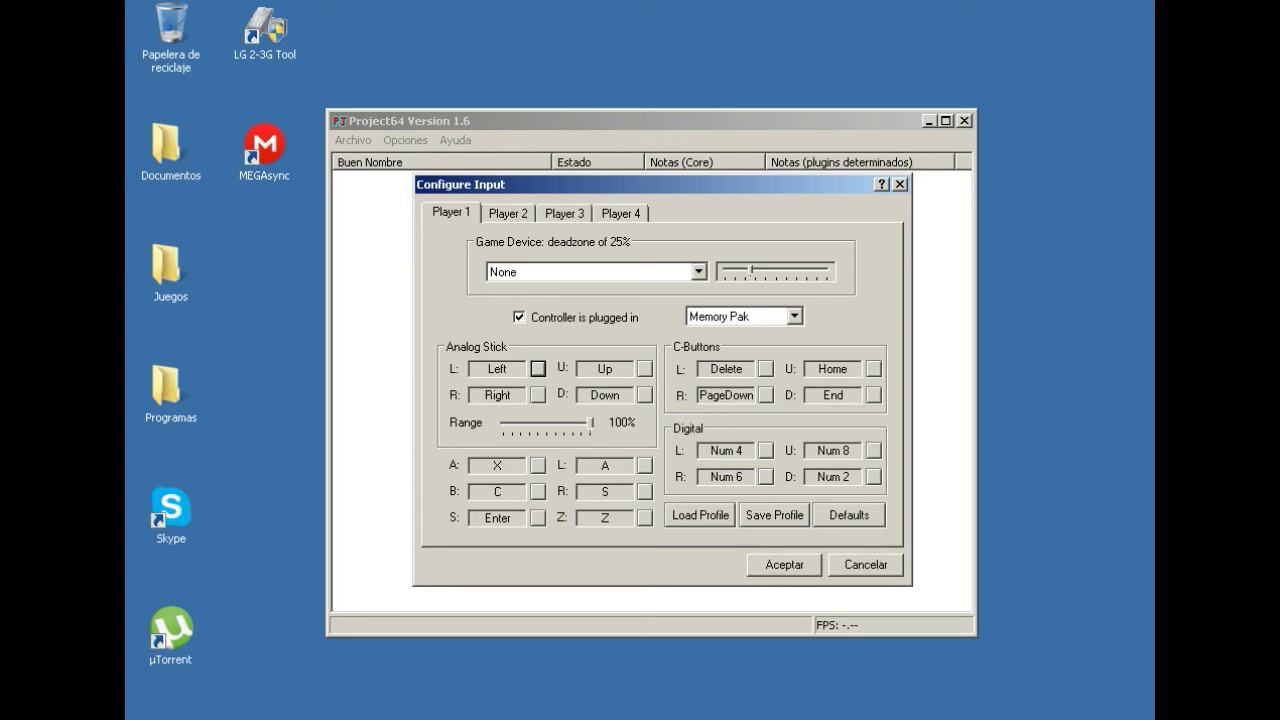
{"action": "key", "text": "space"}
{"action": "key", "text": "space"}
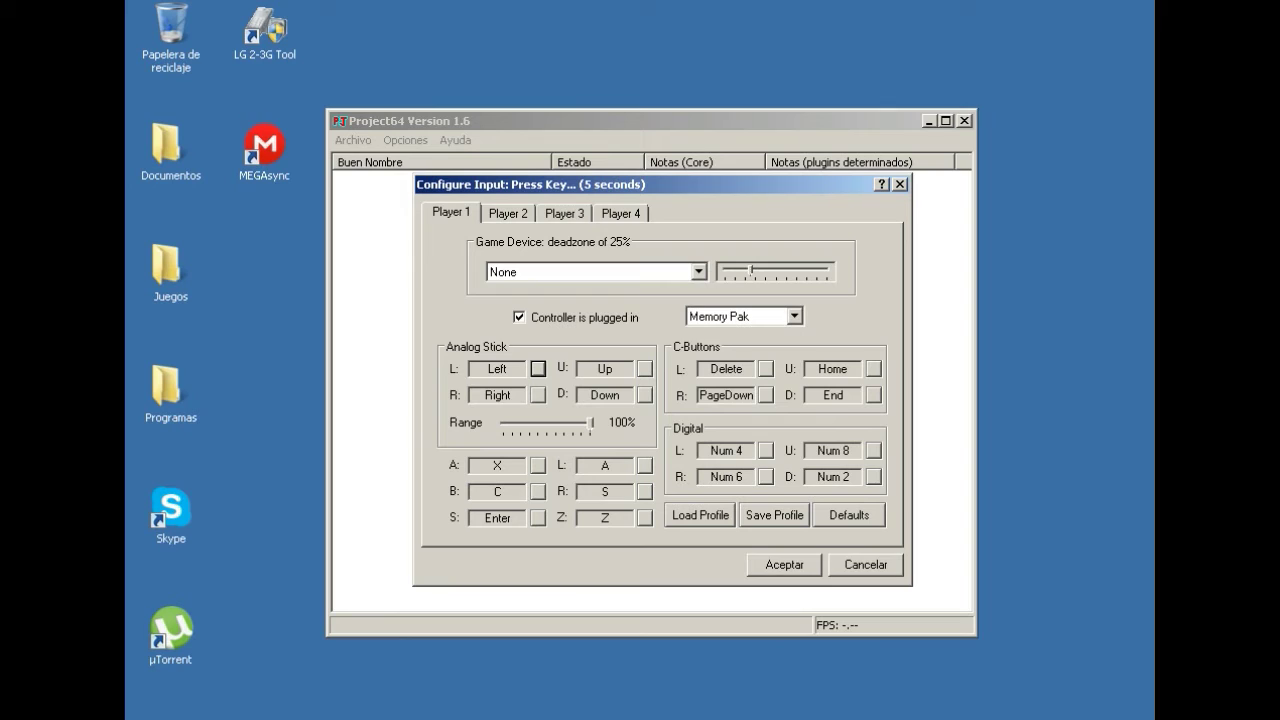
{"action": "key", "text": "Left"}
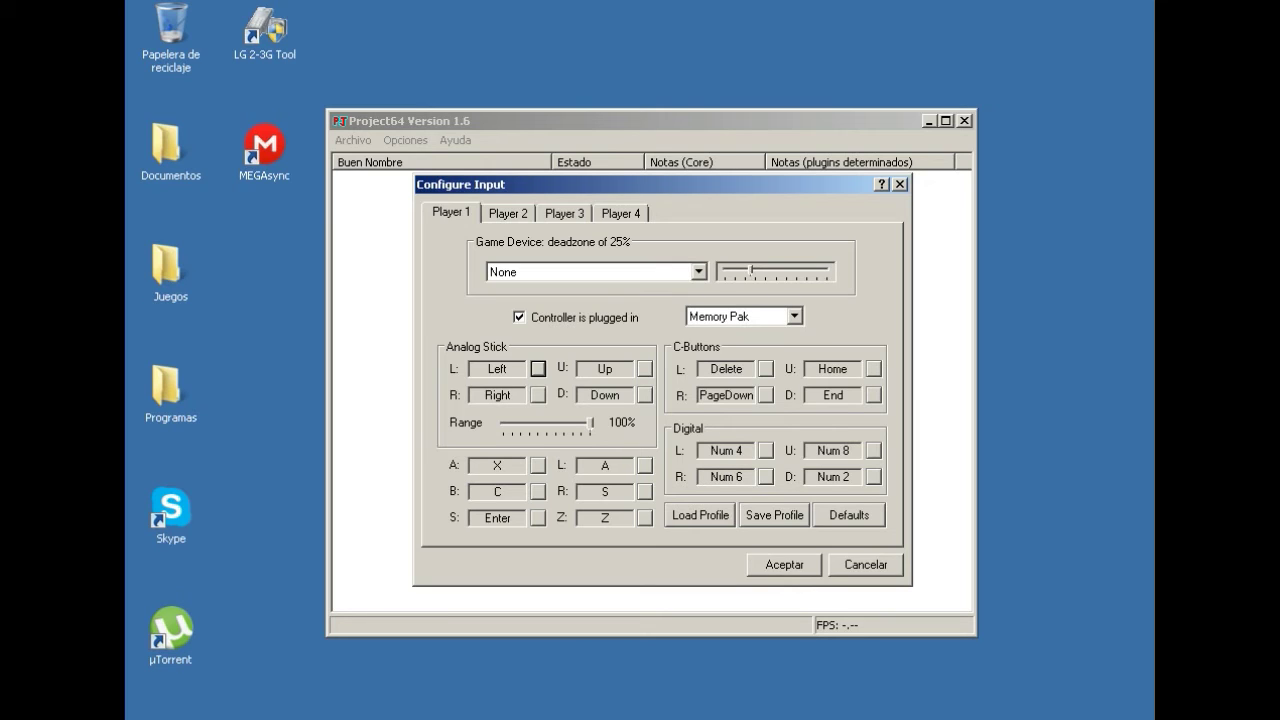
Check the Game Device list, leaving it set to None.
{"action": "left_click", "coordinate": [698, 271]}
{"action": "left_click", "coordinate": [698, 271]}
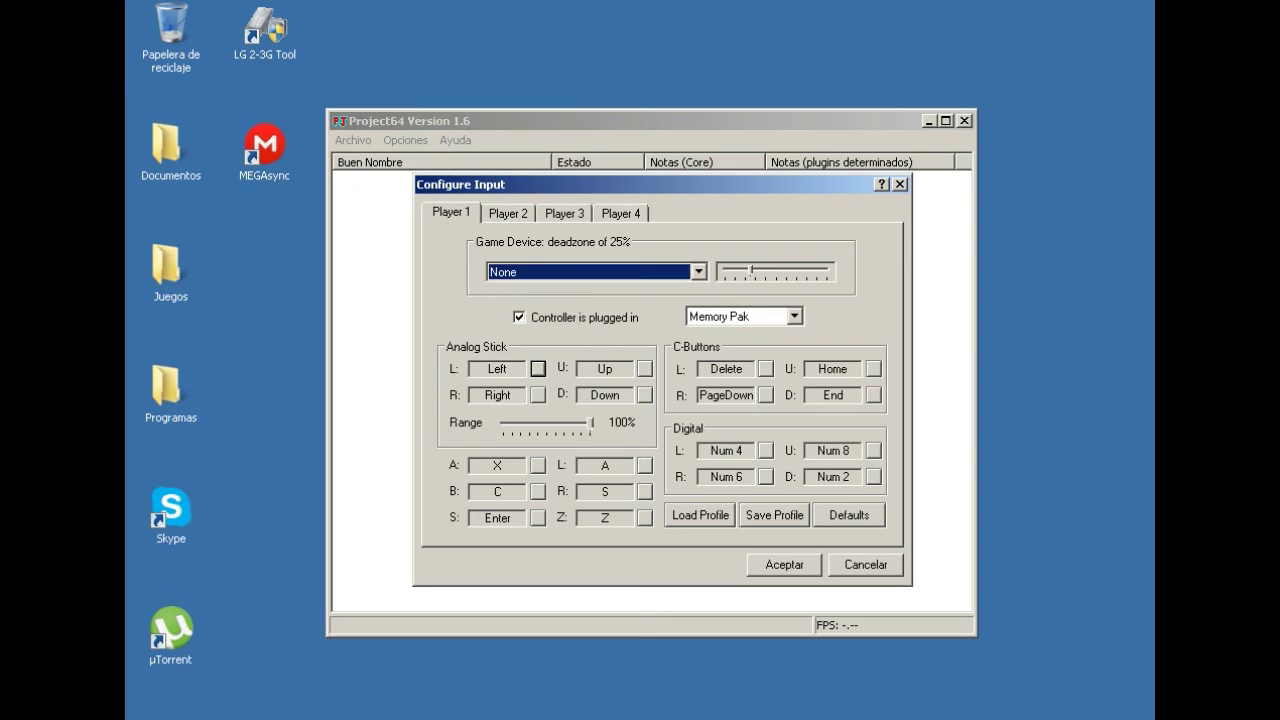
{"action": "left_click", "coordinate": [698, 271]}
{"action": "left_click", "coordinate": [698, 271]}
{"action": "key", "text": "alt+Down"}
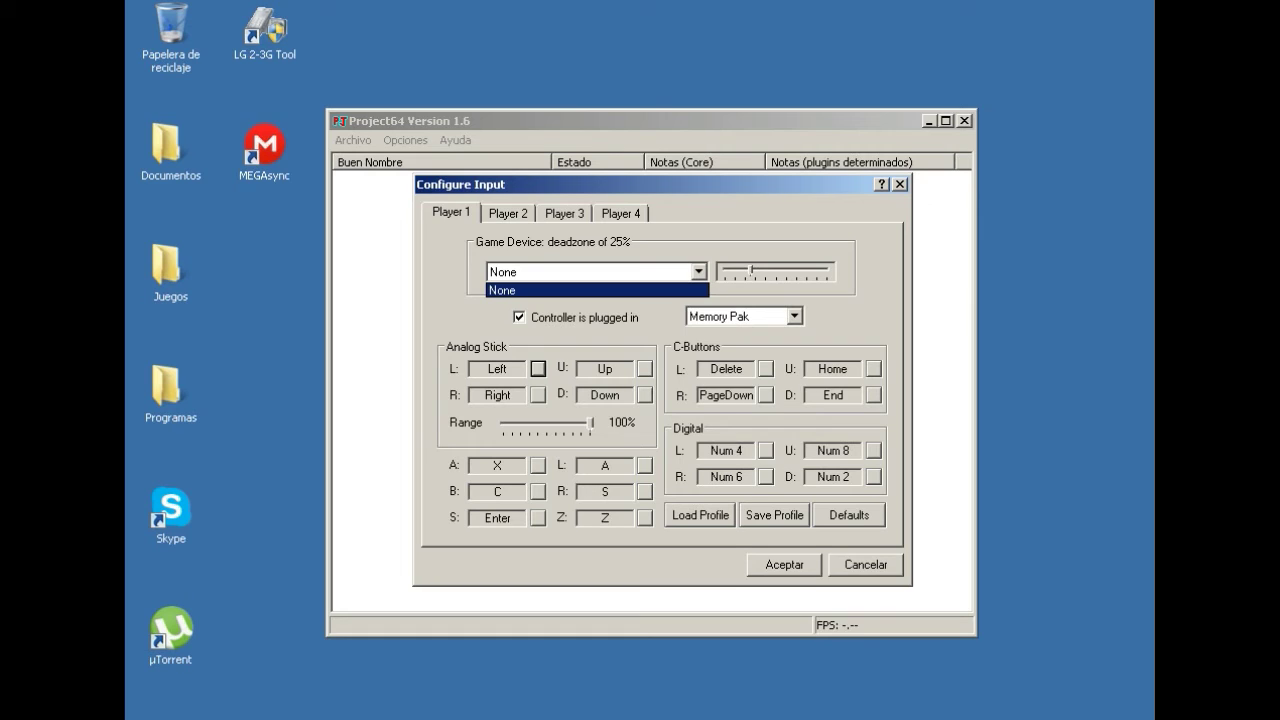
{"action": "key", "text": "alt+Down"}
{"action": "key", "text": "alt+Down"}
{"action": "key", "text": "alt+Down"}
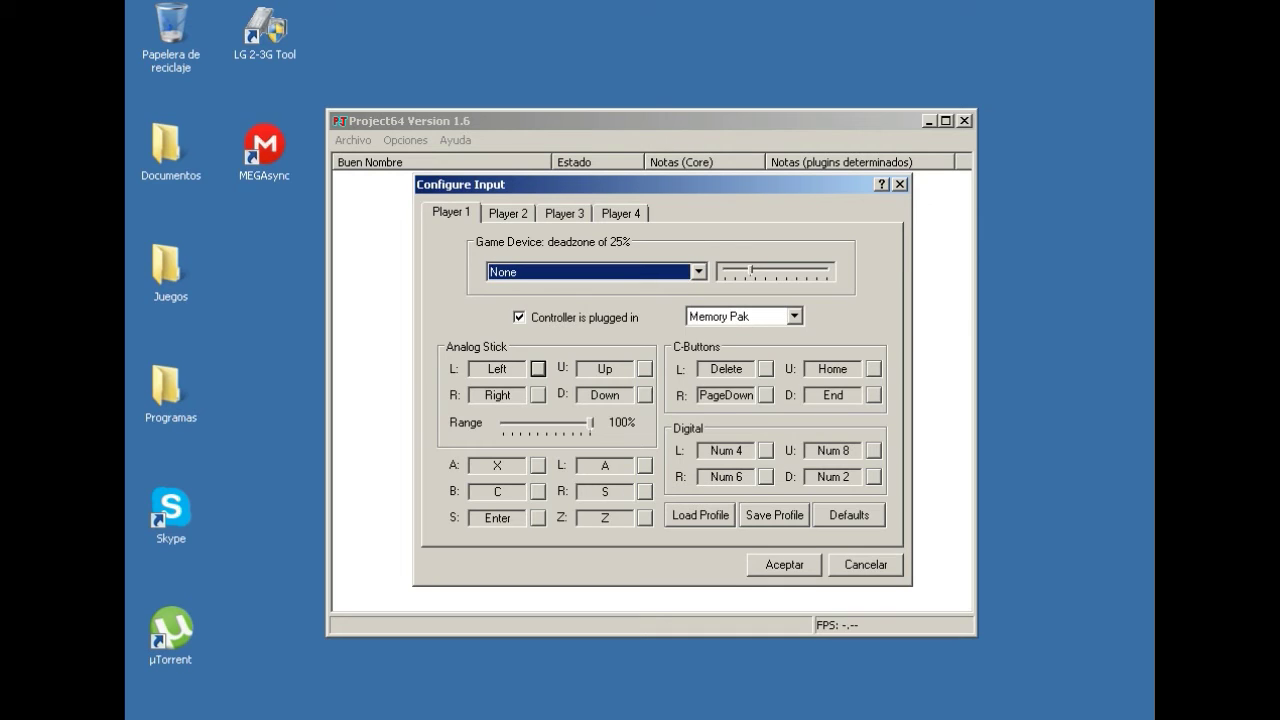
Keep the controller pak on Memory Pak and close the input settings.
{"action": "left_click", "coordinate": [794, 316]}
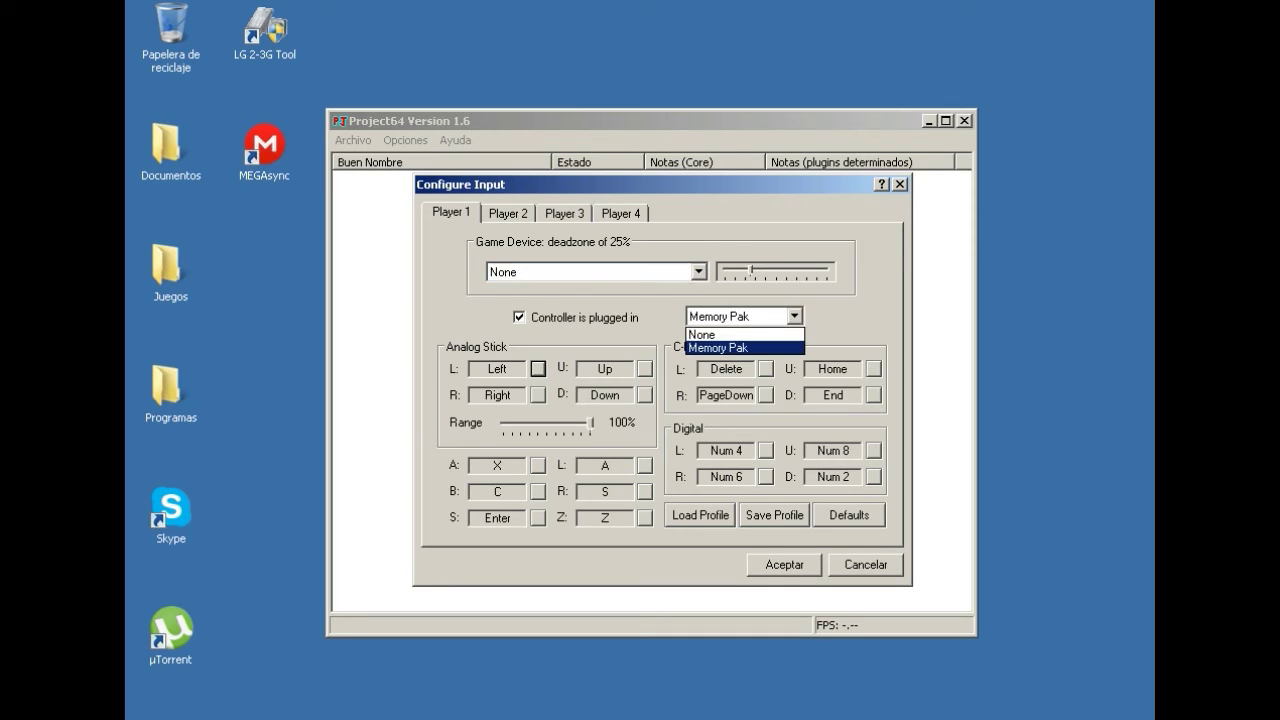
{"action": "key", "text": "Return"}
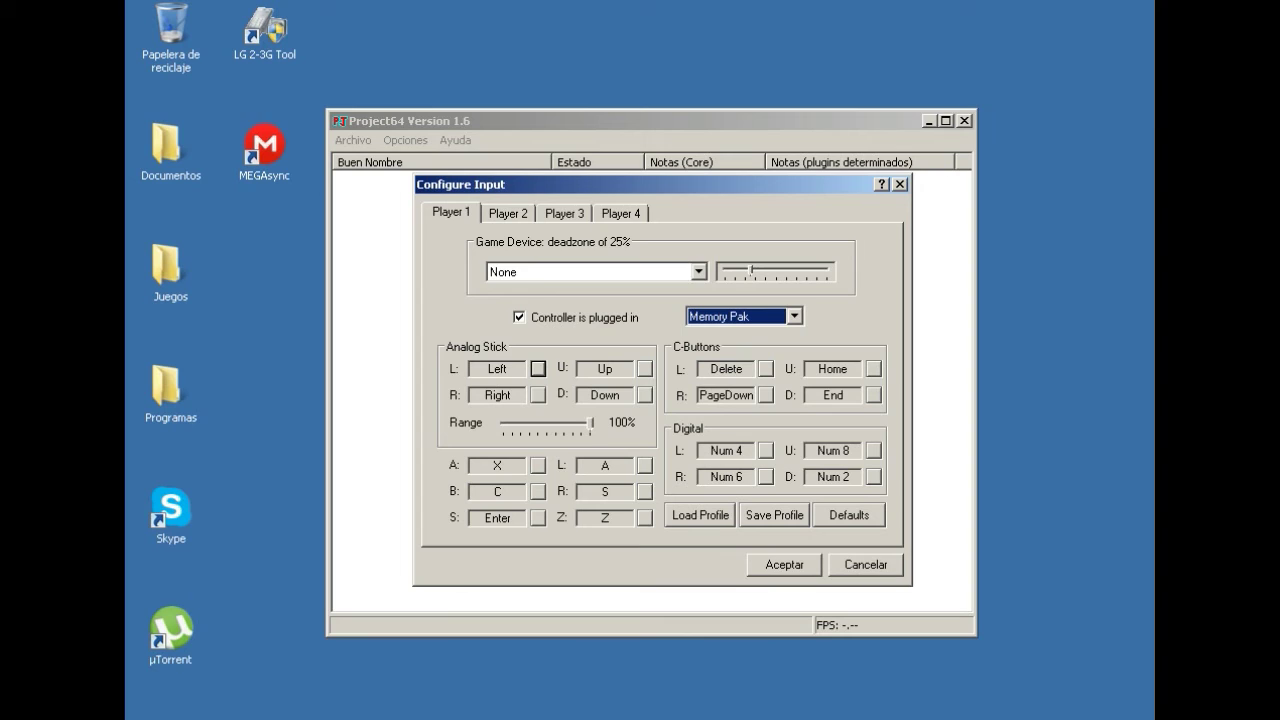
{"action": "key", "text": "alt+Down"}
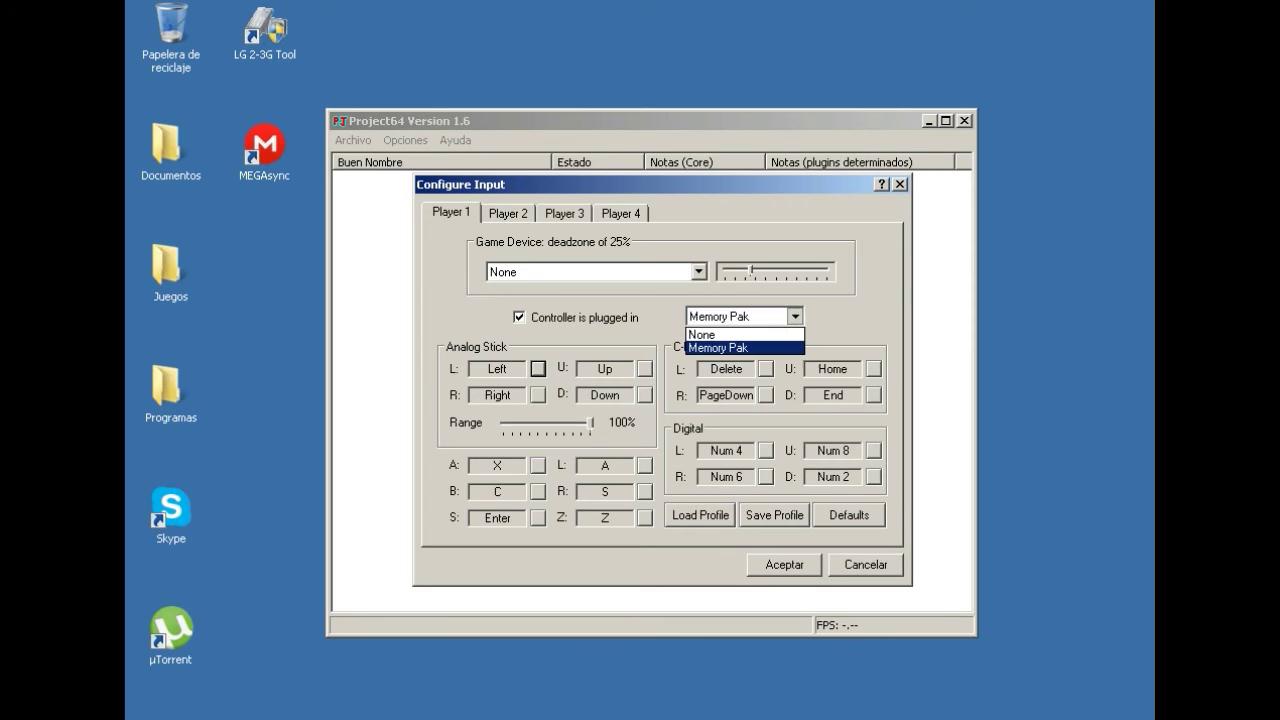
{"action": "key", "text": "Return"}
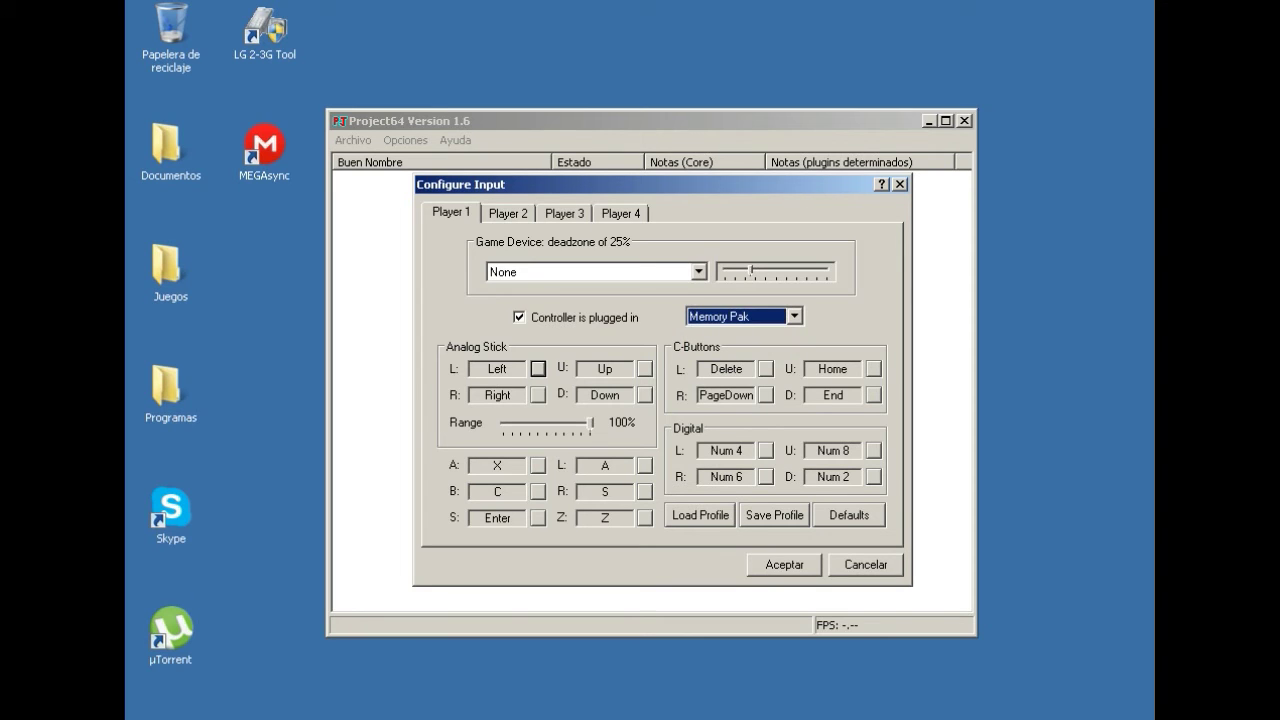
{"action": "key", "text": "alt+Down"}
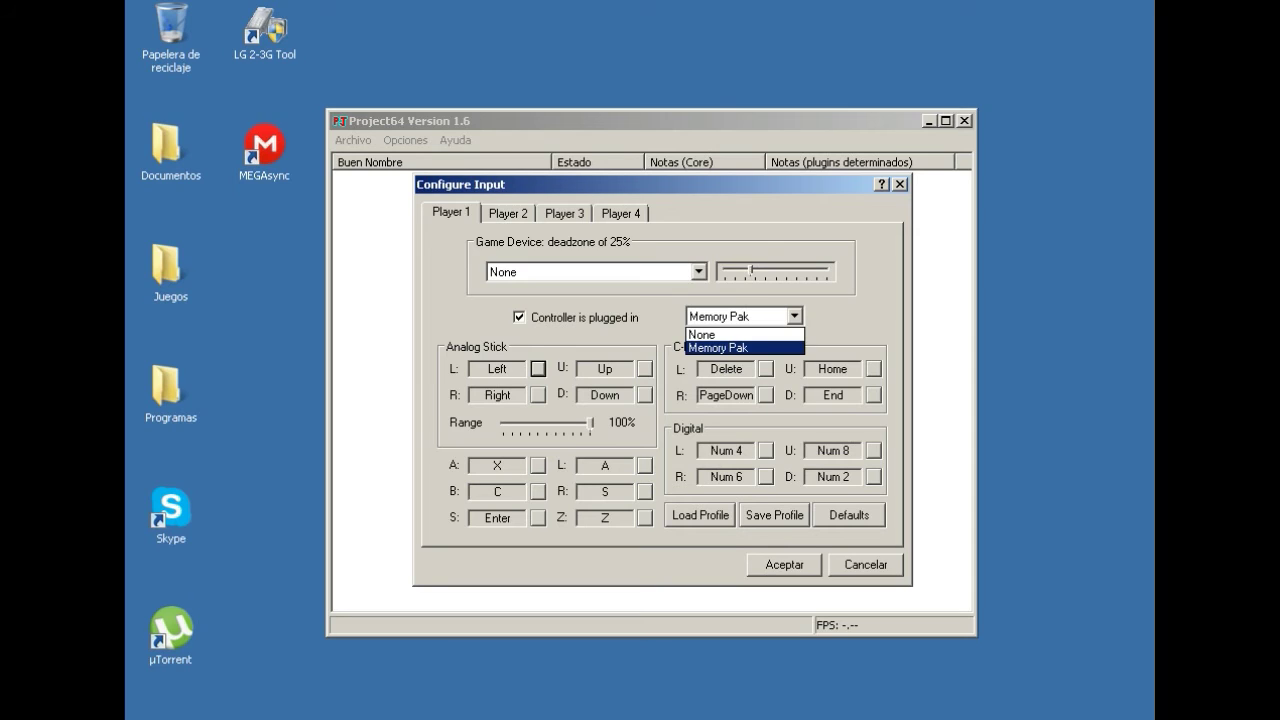
{"action": "key", "text": "Up"}
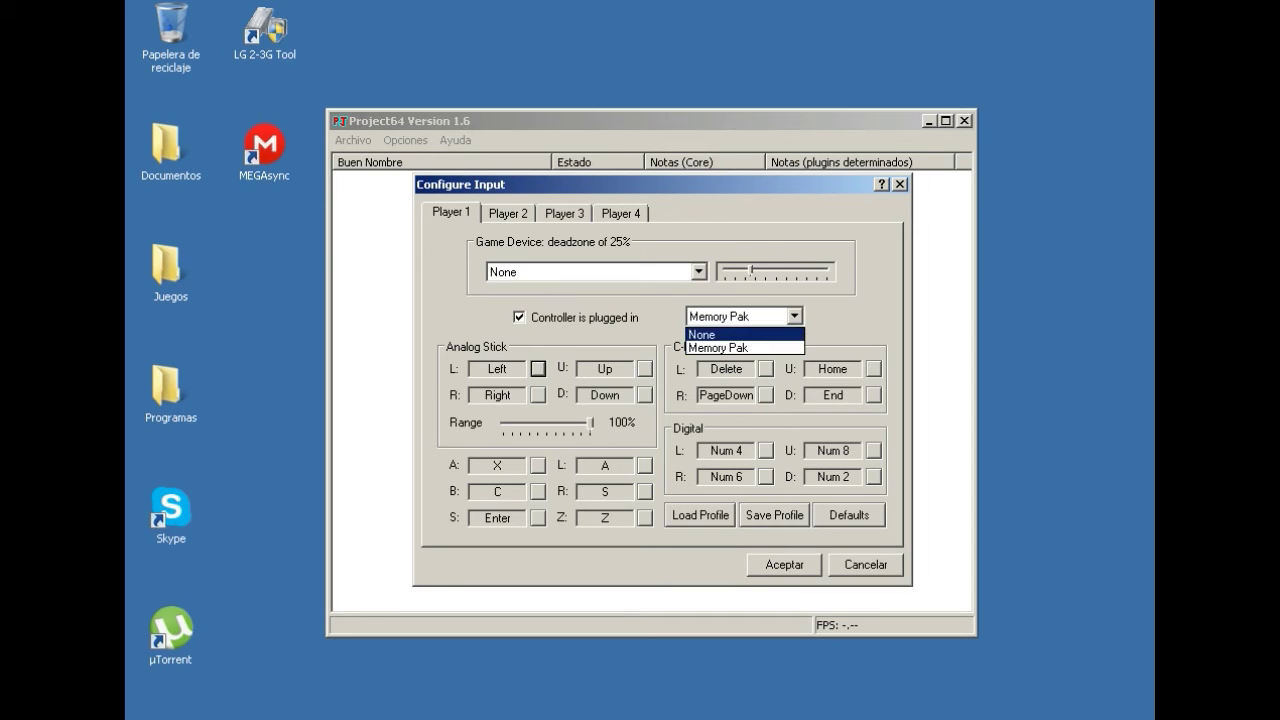
{"action": "key", "text": "Down"}
{"action": "key", "text": "Return"}
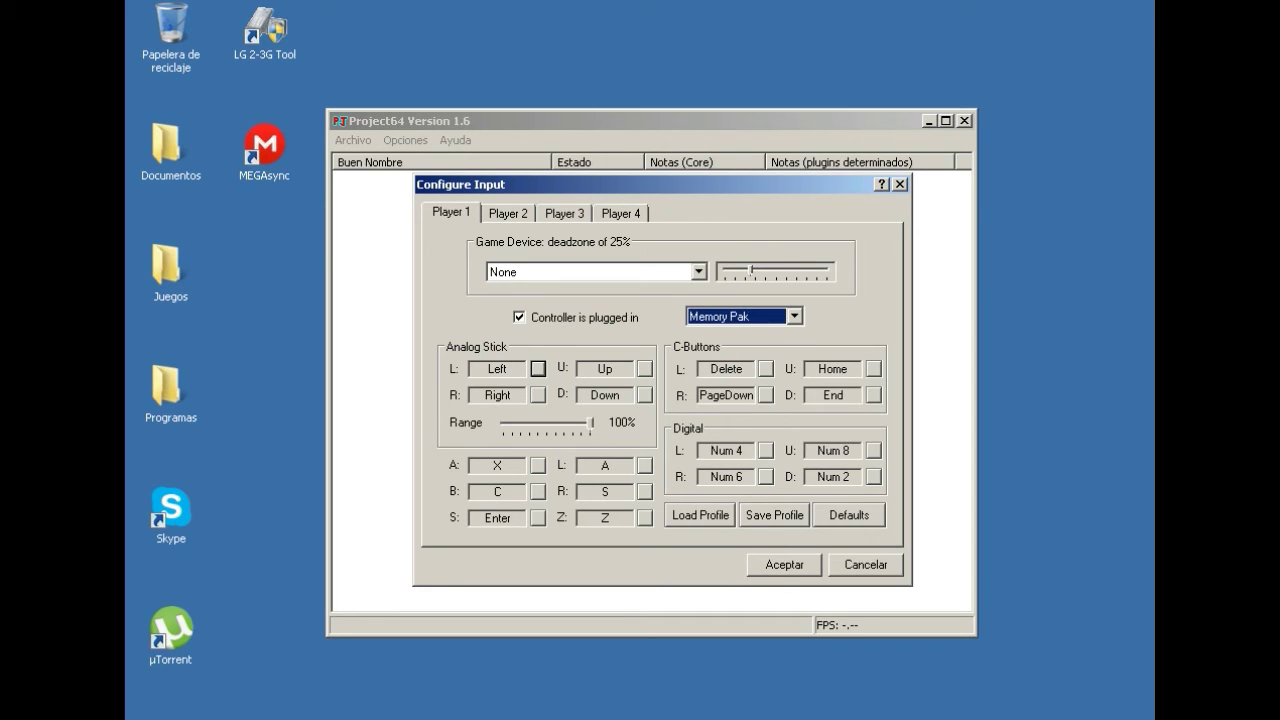
{"action": "key", "text": "Return"}
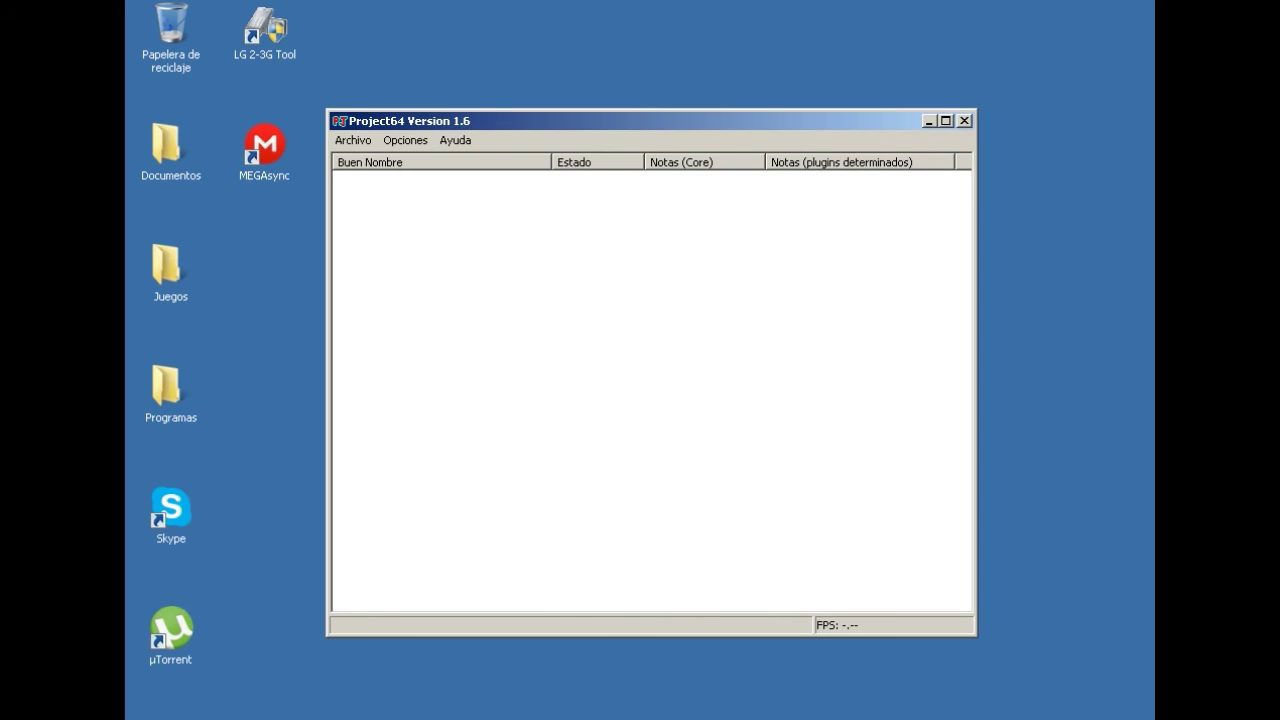
Choose Abrir Rom from the Archivo menu to browse for a ROM.
{"action": "key", "text": "alt+a"}
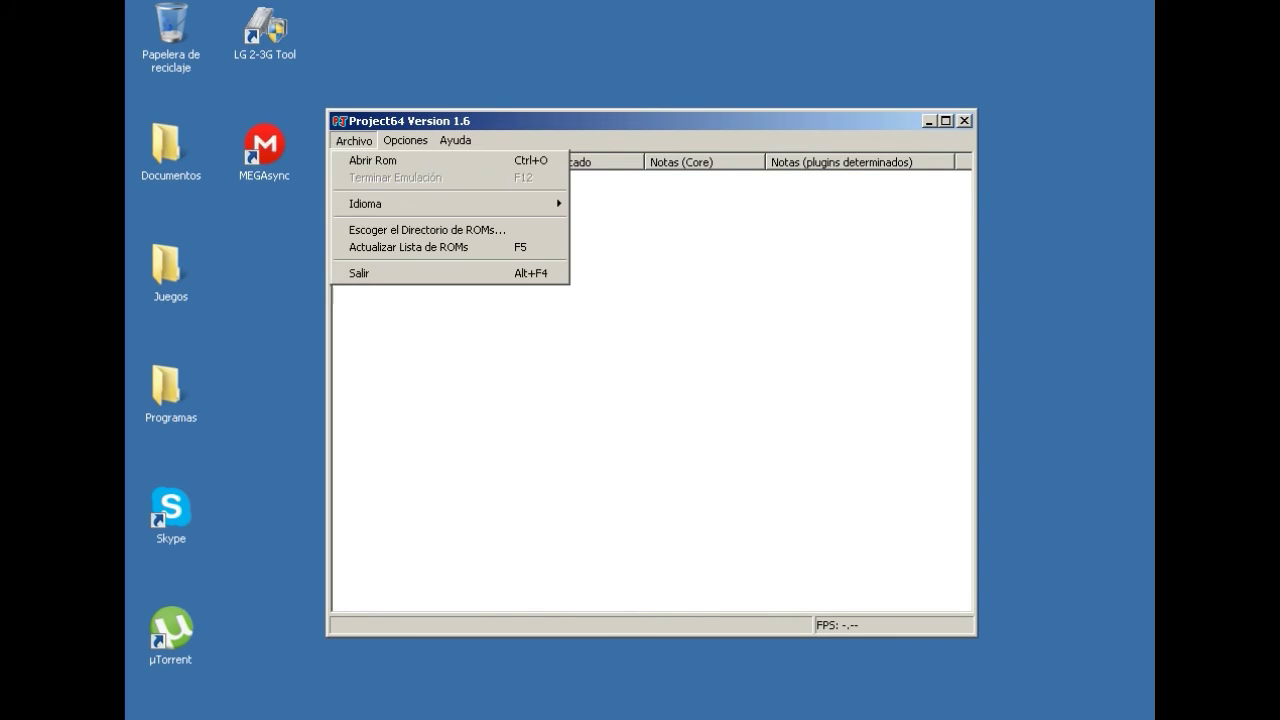
{"action": "key", "text": "Down"}
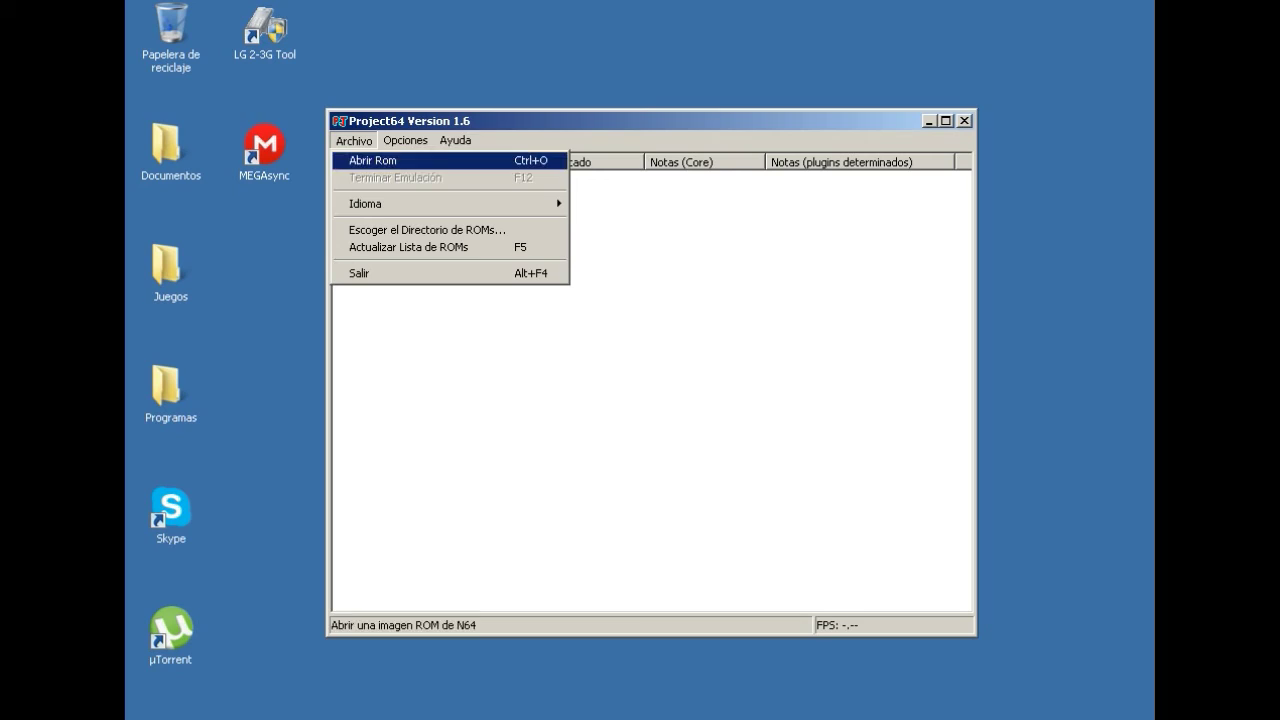
{"action": "key", "text": "Return"}
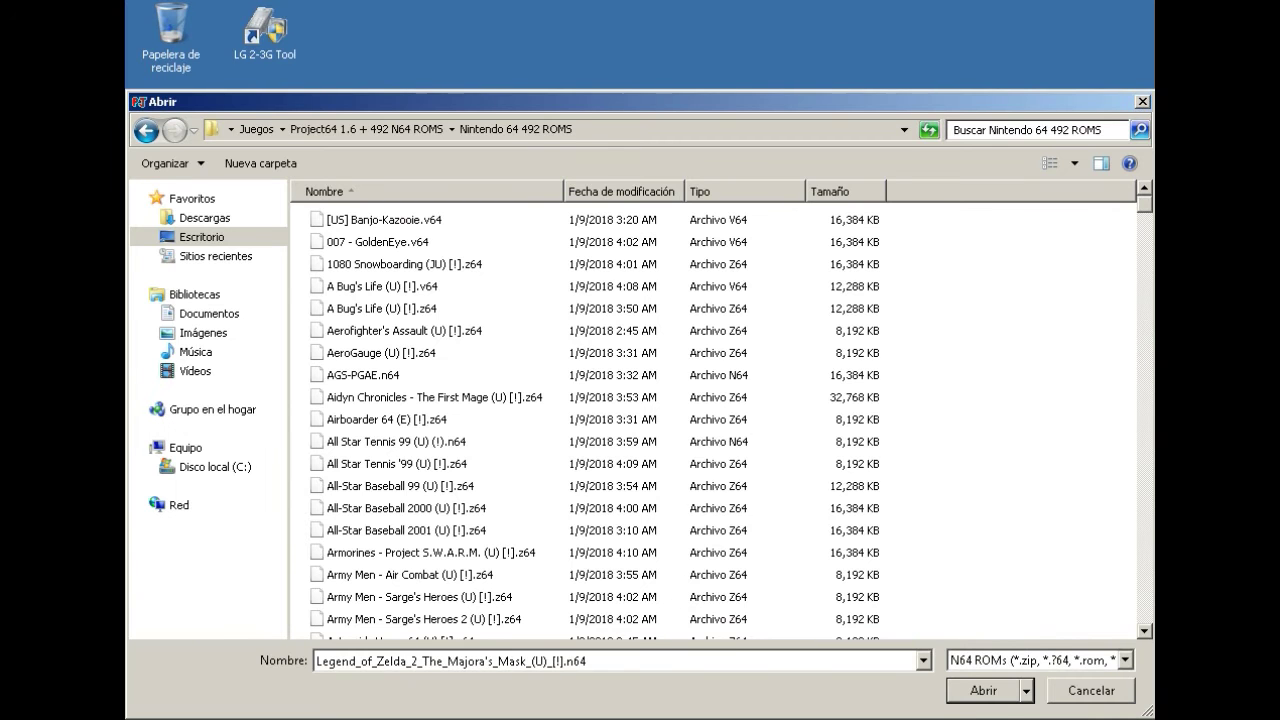
Open Worms - Armageddon (U) [!].z64 from the ROM list to start emulation.
{"action": "scroll", "coordinate": [600, 420], "scroll_direction": "down", "scroll_amount": 20}
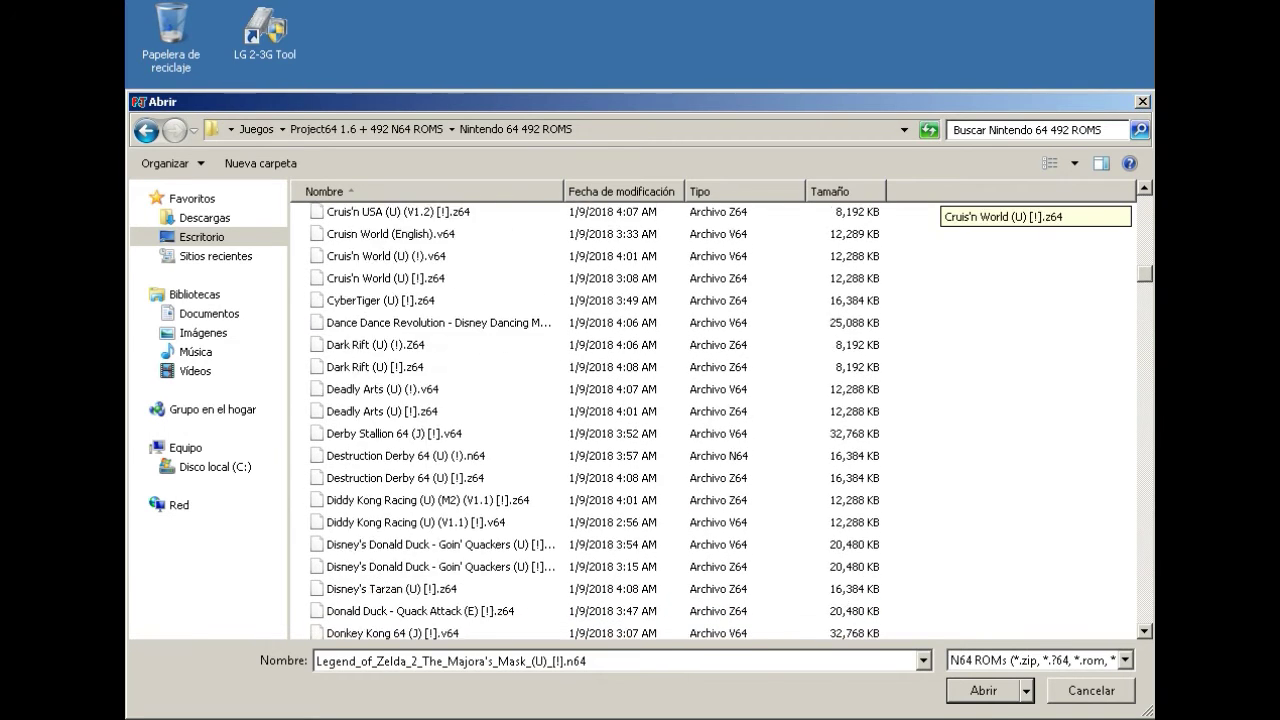
{"action": "scroll", "coordinate": [600, 420], "scroll_direction": "down", "scroll_amount": 14}
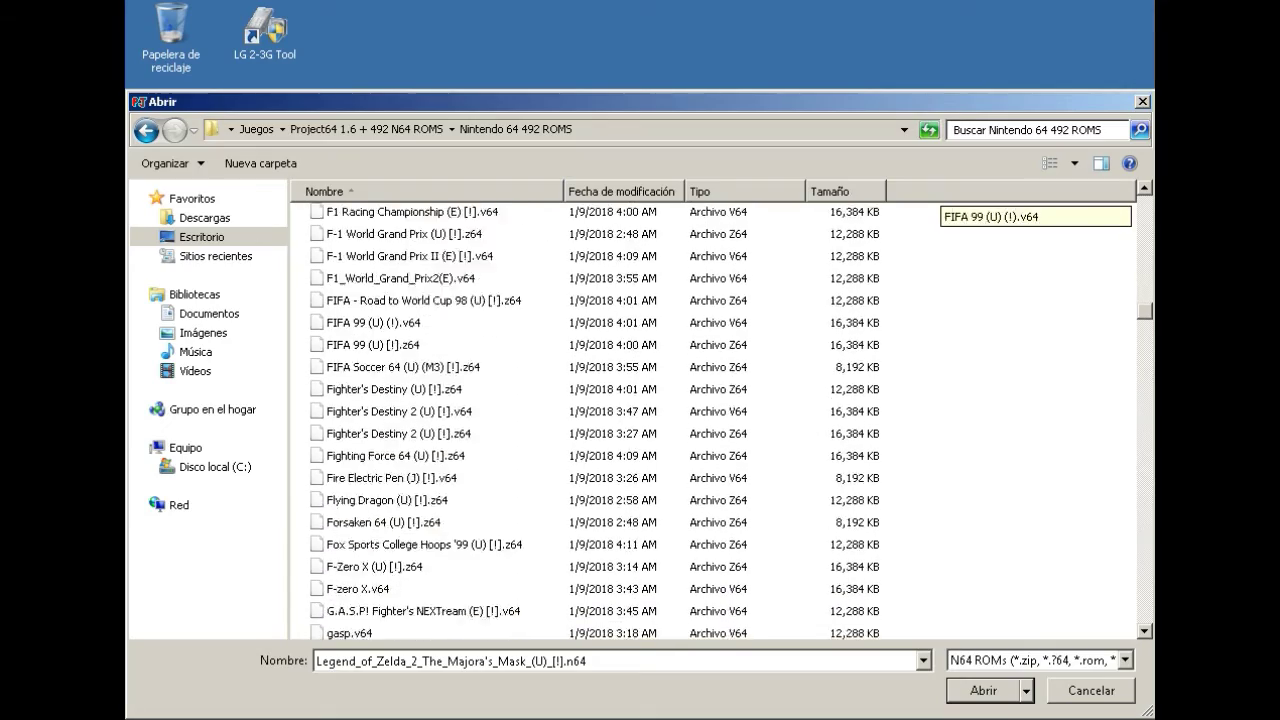
{"action": "scroll", "coordinate": [600, 420], "scroll_direction": "down", "scroll_amount": 20}
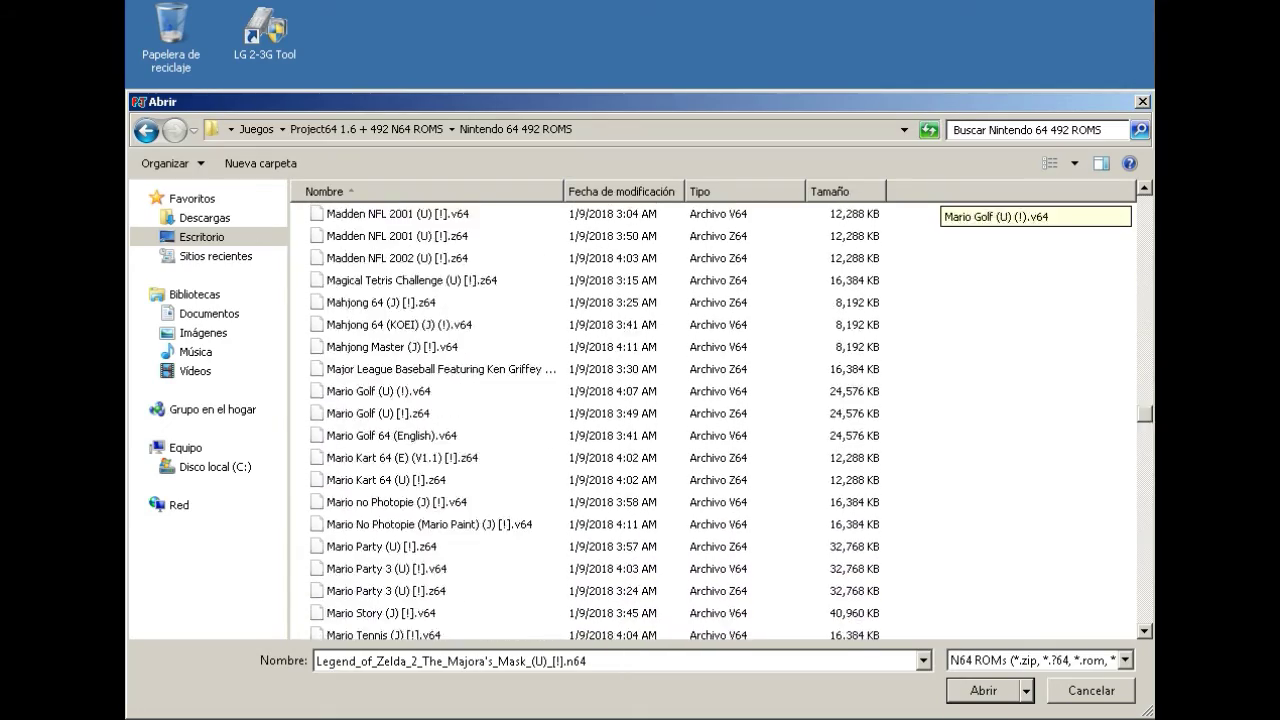
{"action": "scroll", "coordinate": [600, 420], "scroll_direction": "down", "scroll_amount": 20}
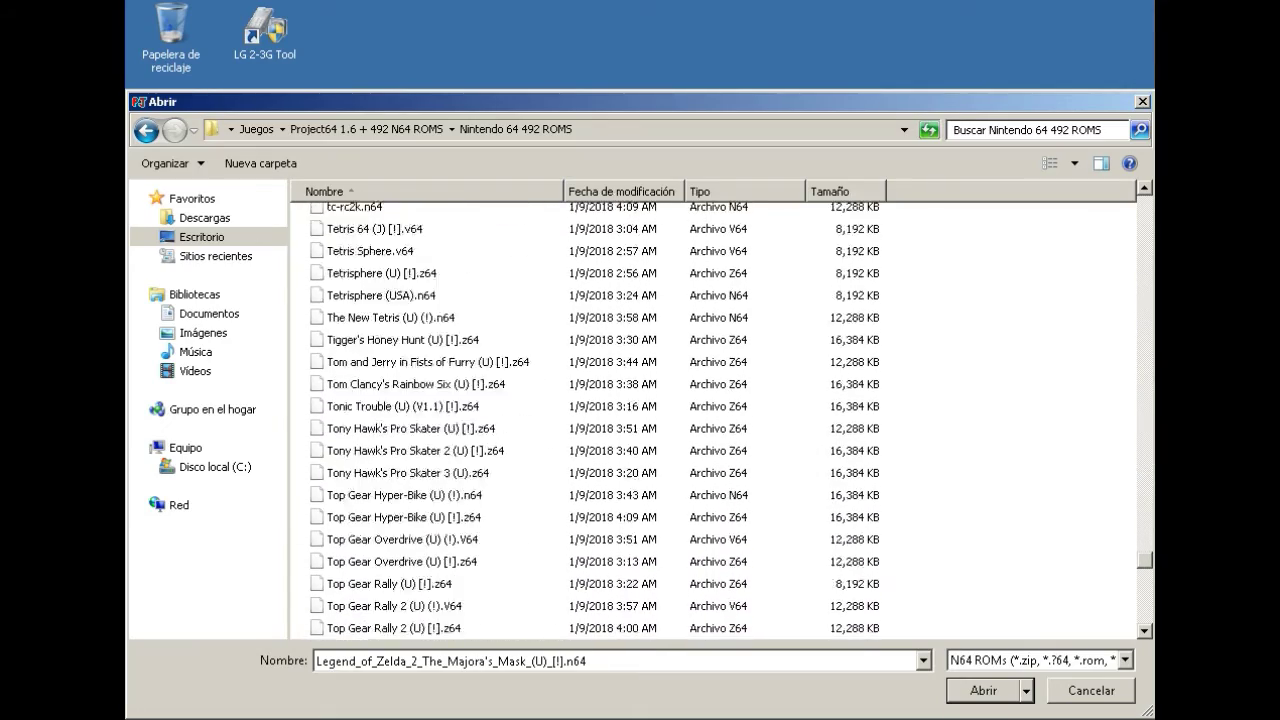
{"action": "scroll", "coordinate": [600, 420], "scroll_direction": "down", "scroll_amount": 20}
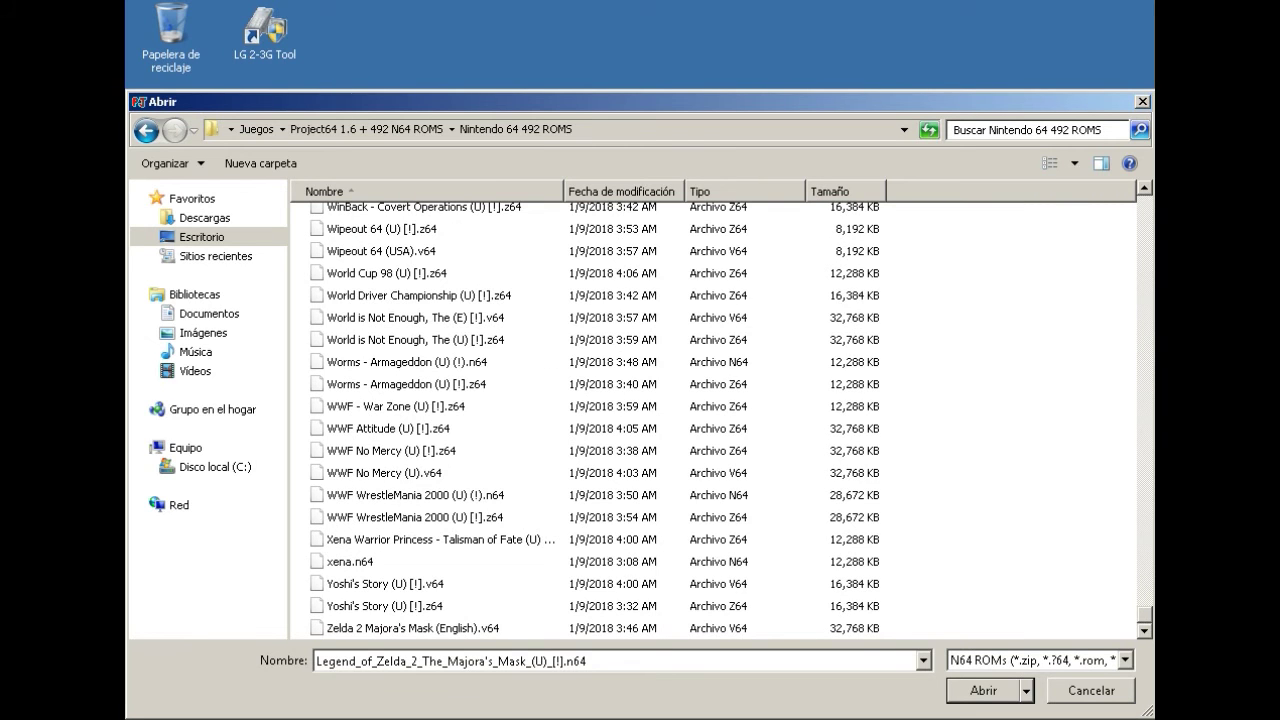
{"action": "left_click", "coordinate": [406, 384]}
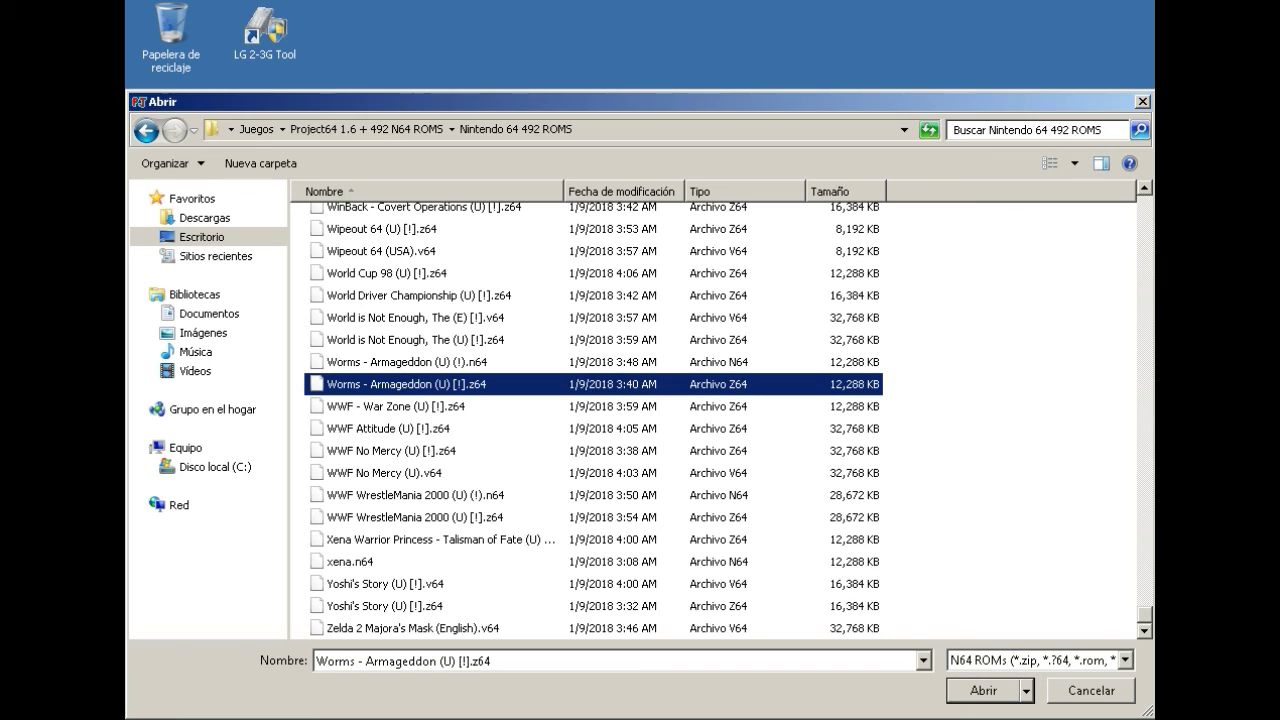
{"action": "key", "text": "Return"}
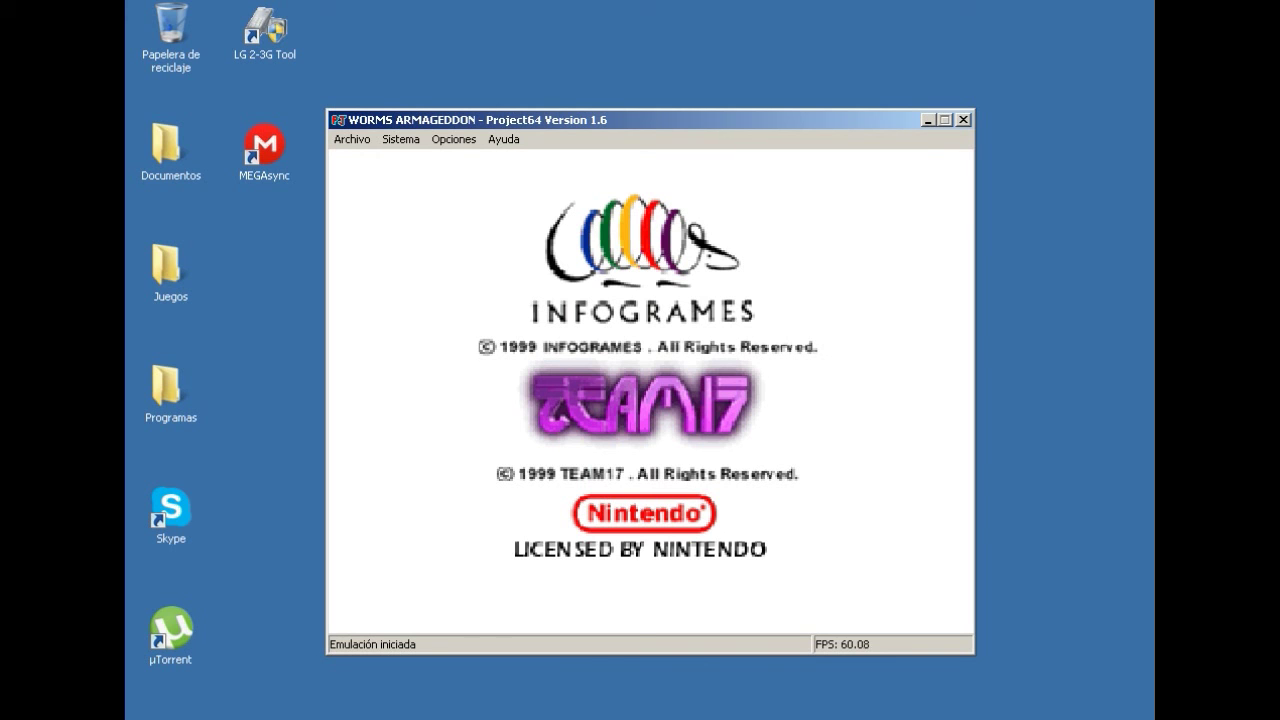
Skip the intro screens, choose 1 Player and confirm Quickstart to begin a match.
{"action": "key", "text": "Return"}
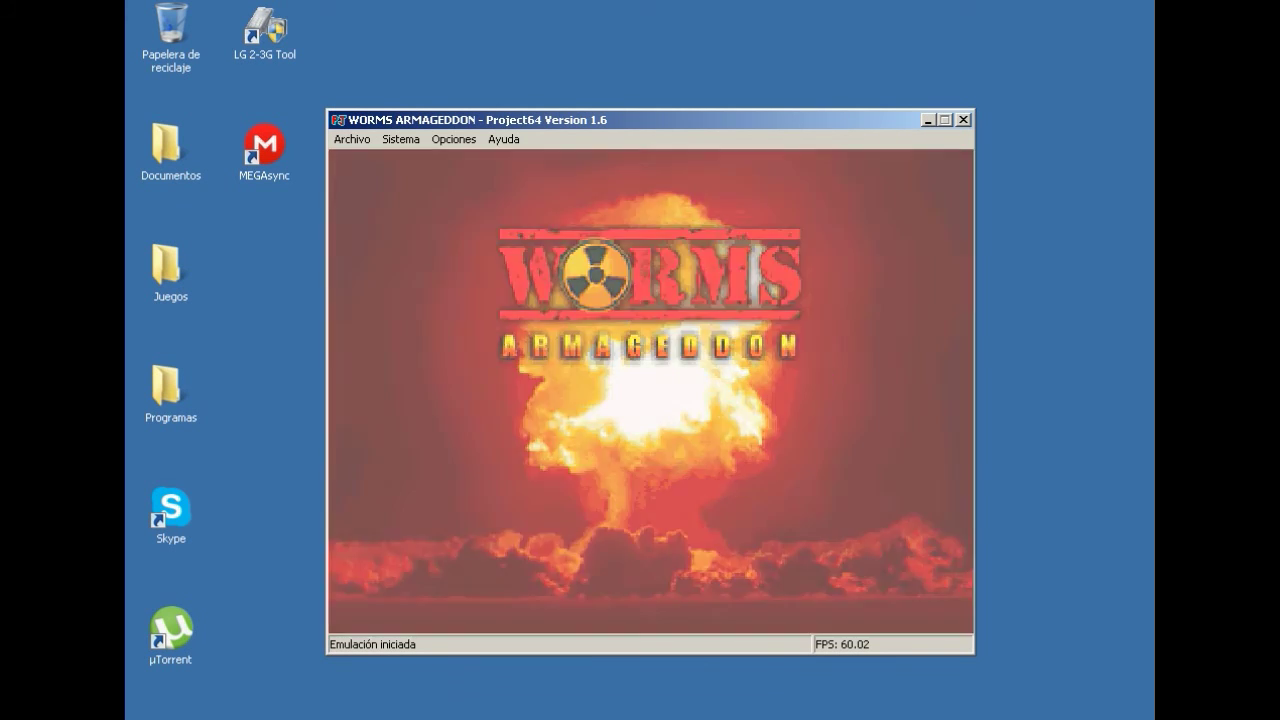
{"action": "key", "text": "Return"}
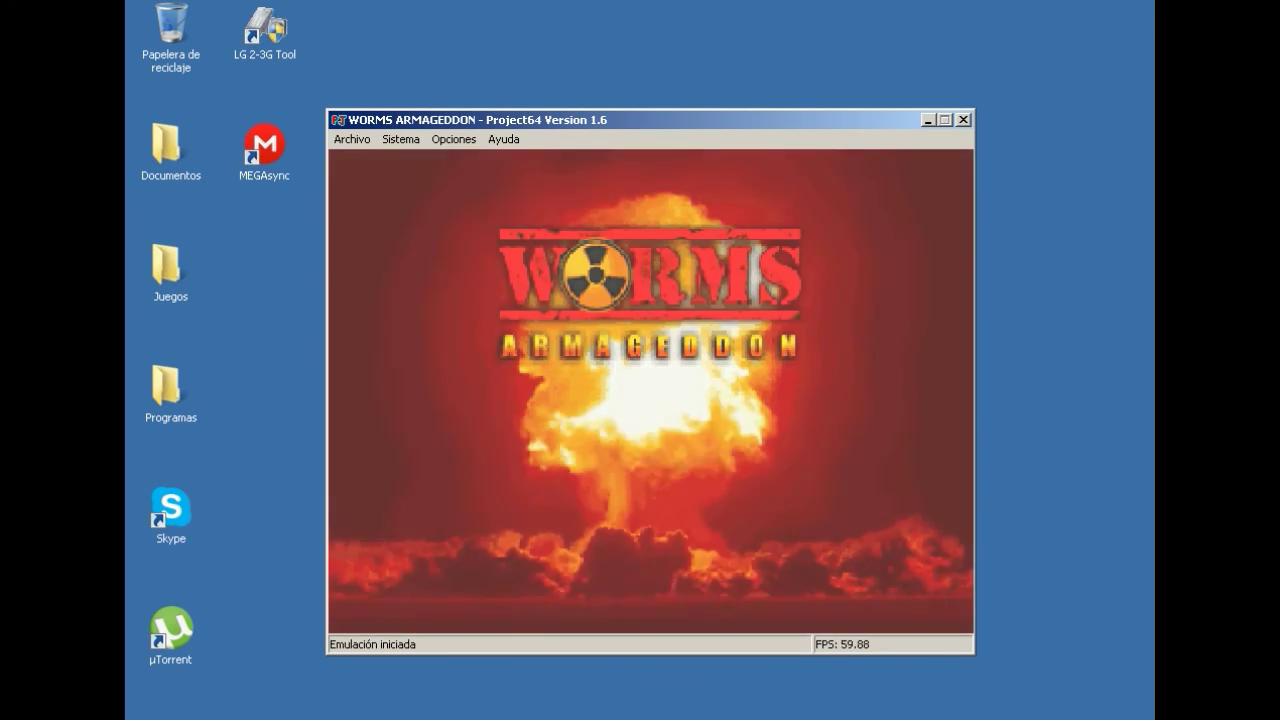
{"action": "key", "text": "Return"}
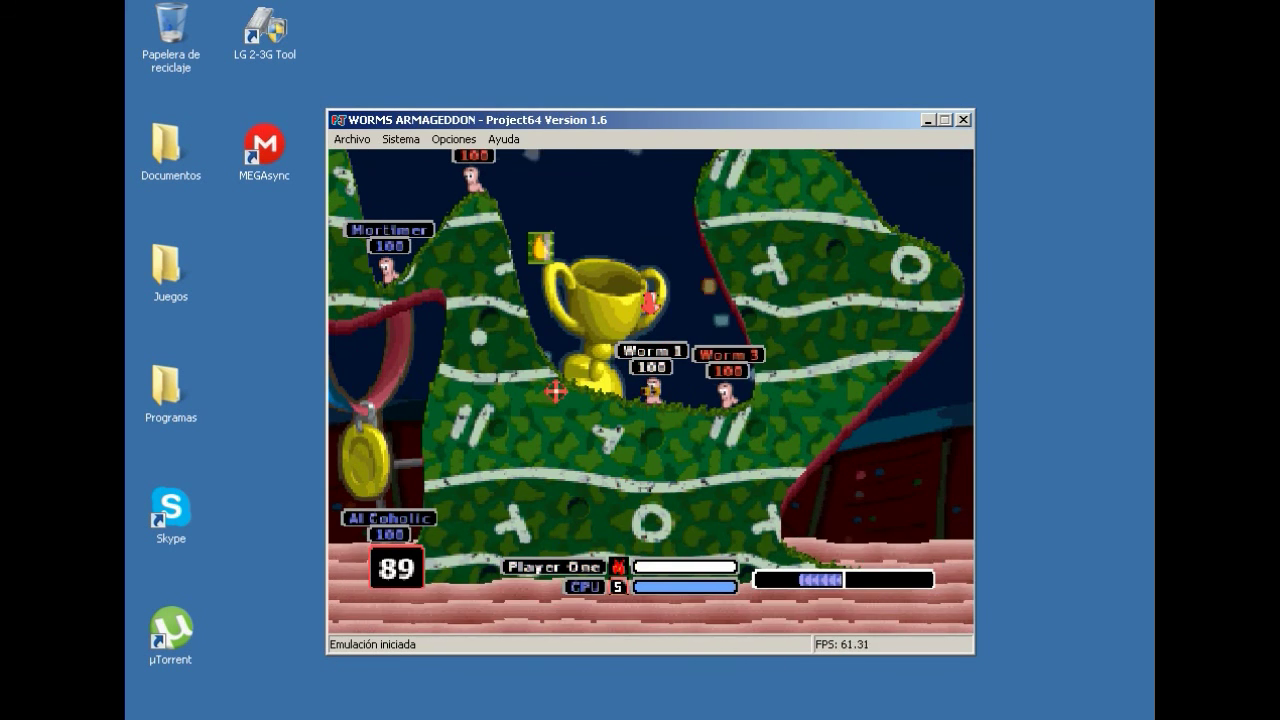
Walk the worm left, then right beside the trophy, and jump onto it.
{"action": "key", "text": "Left"}
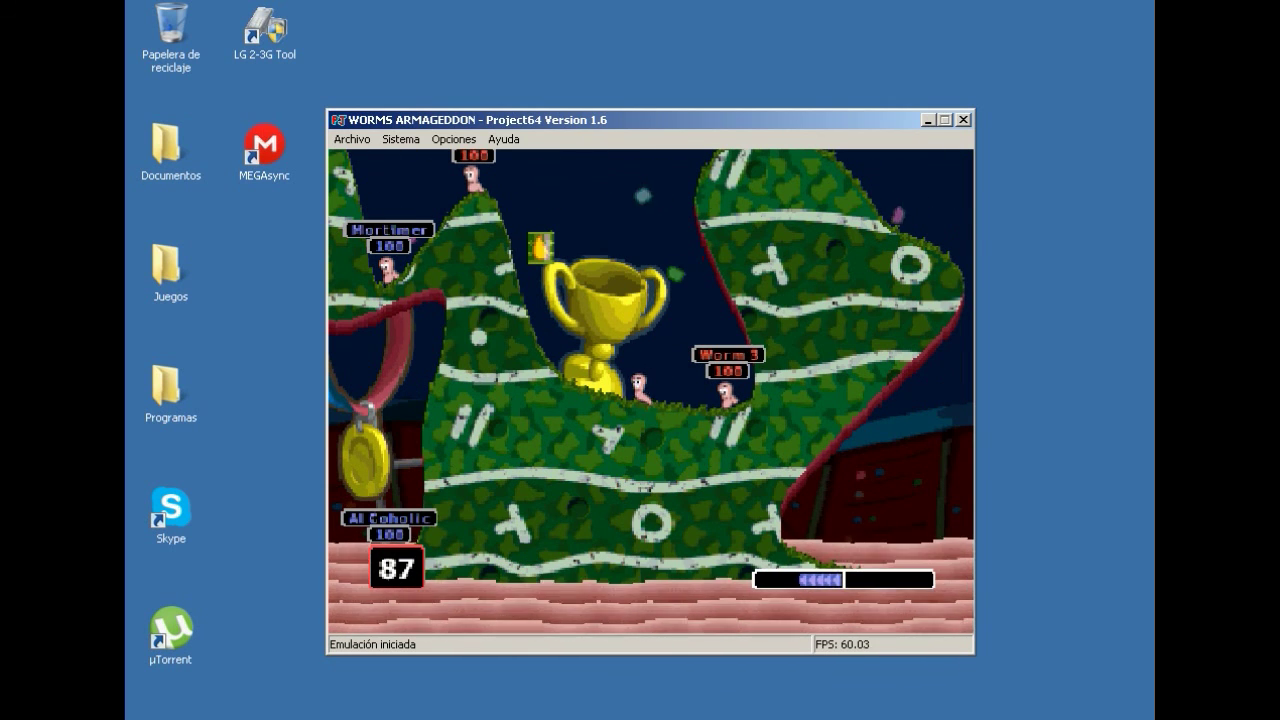
{"action": "key", "text": "Right"}
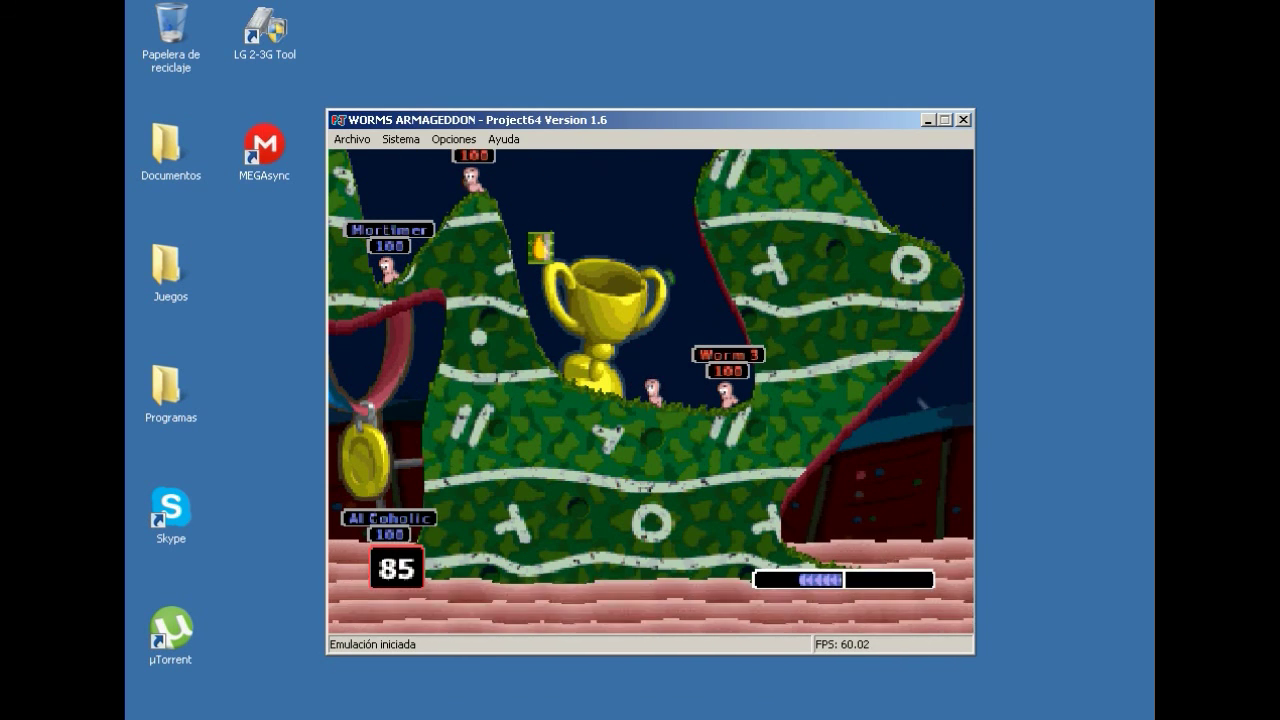
{"action": "key", "text": "Return"}
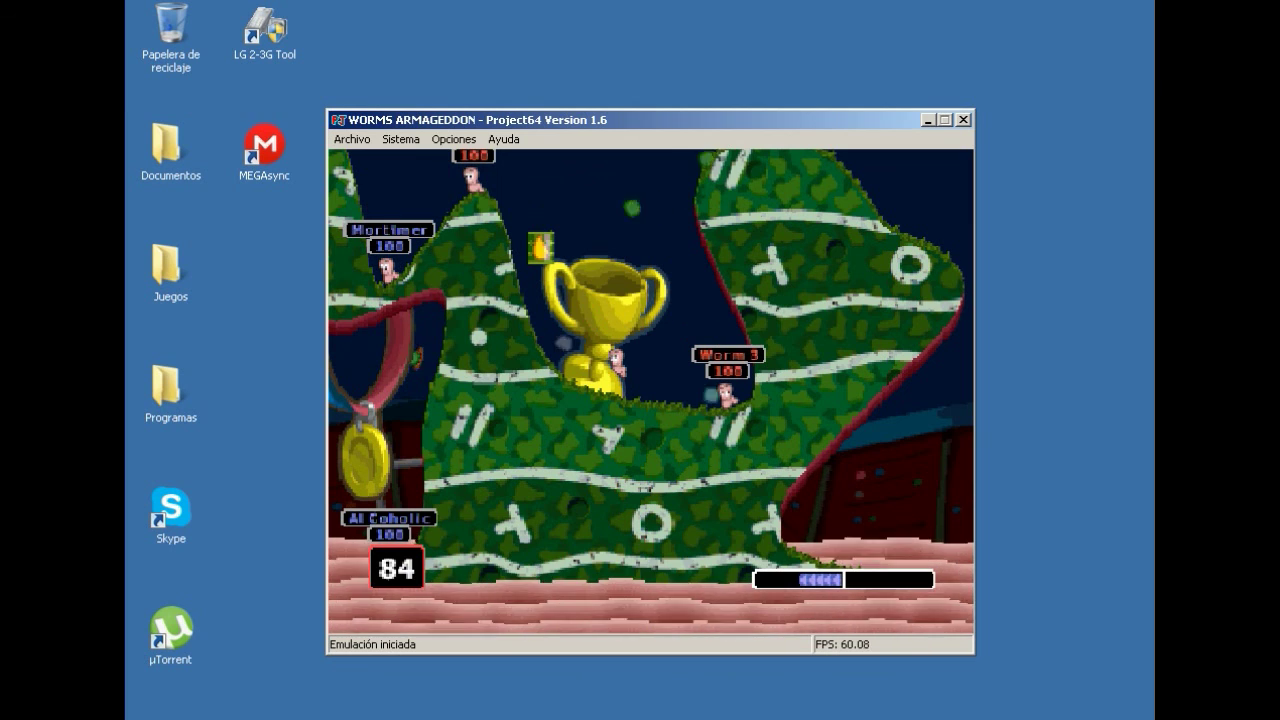